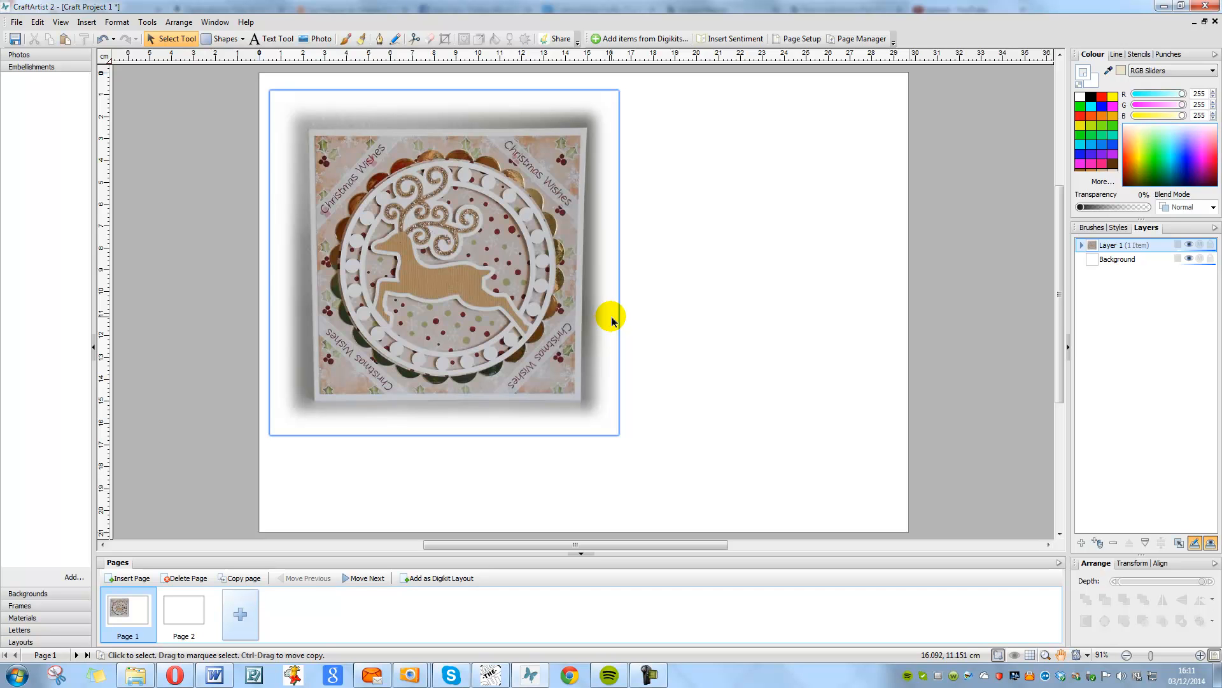
# Open the blank page 2 and add the navy sailboat material to its upper-left area
pyautogui.click(180, 615)
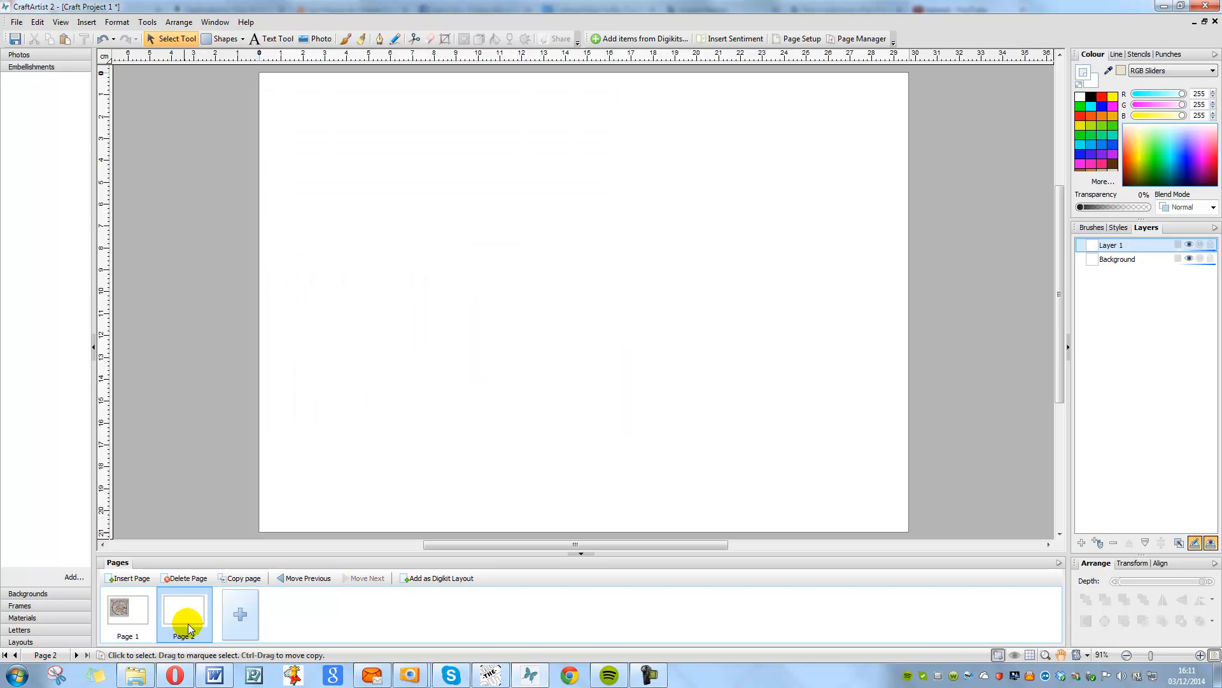
pyautogui.click(21, 618)
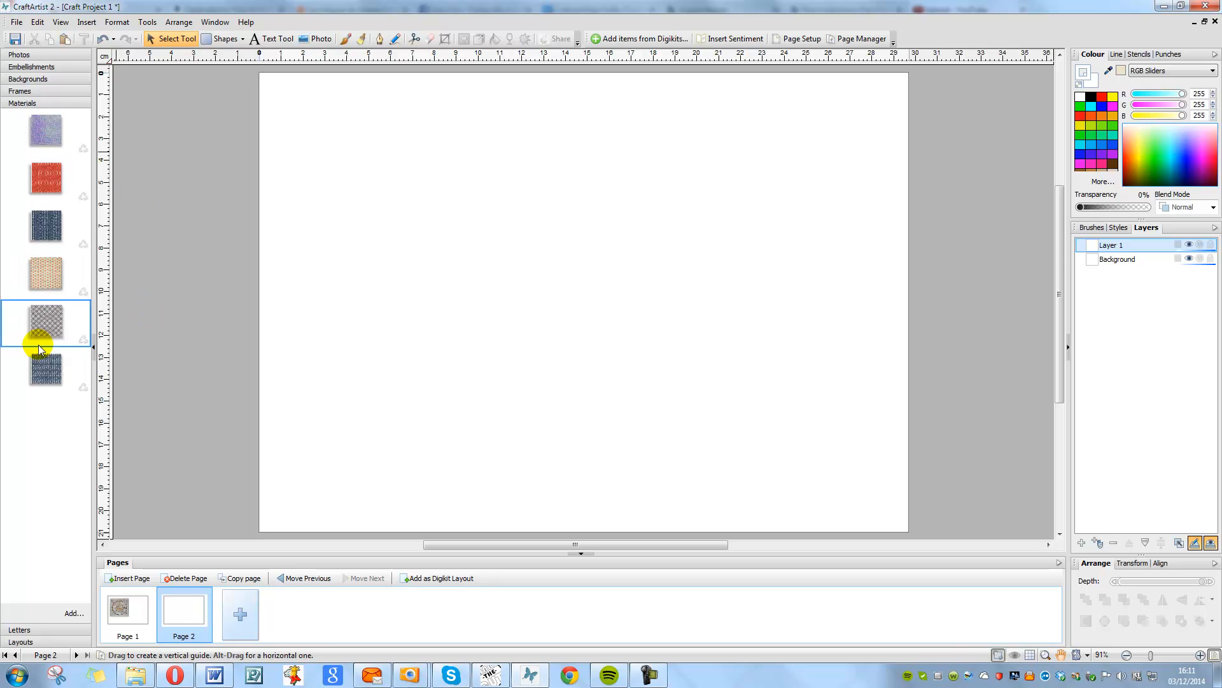
pyautogui.moveTo(41, 365); pyautogui.dragTo(450, 188)
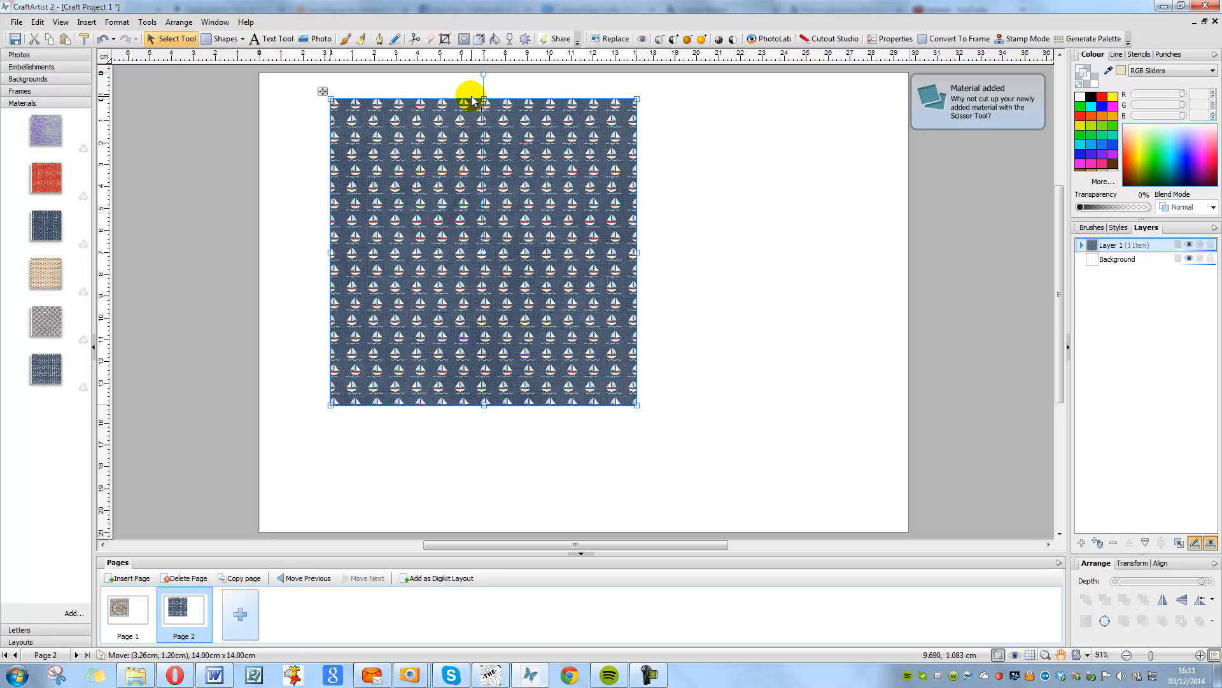
# Draw a thin rectangle about 8.8 × 1.1 cm beside the sailboat material and give it a red outline
pyautogui.click(222, 39)
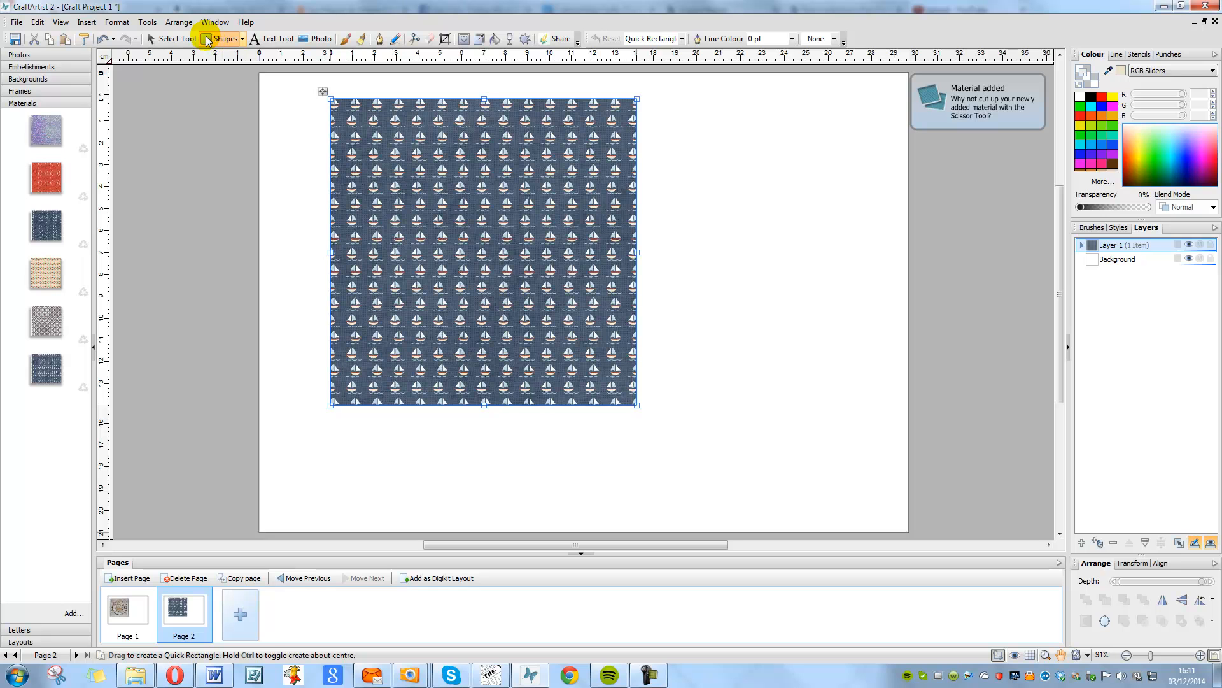
pyautogui.moveTo(679, 116); pyautogui.dragTo(874, 151)
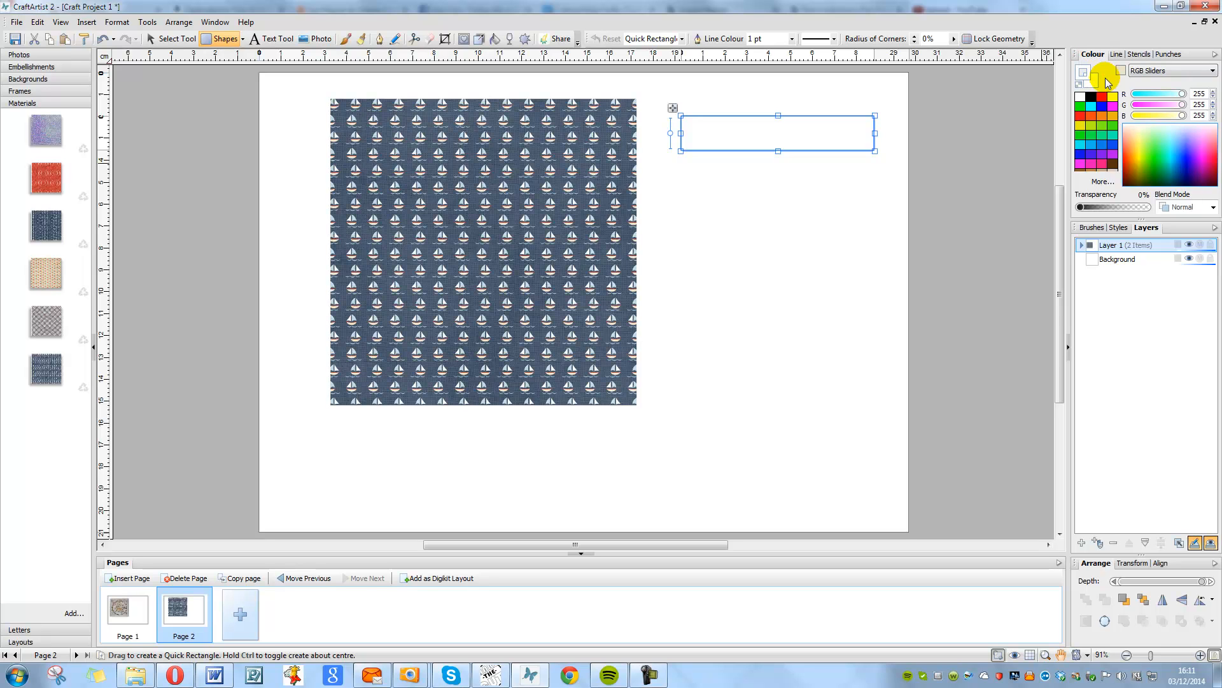
pyautogui.click(1105, 96)
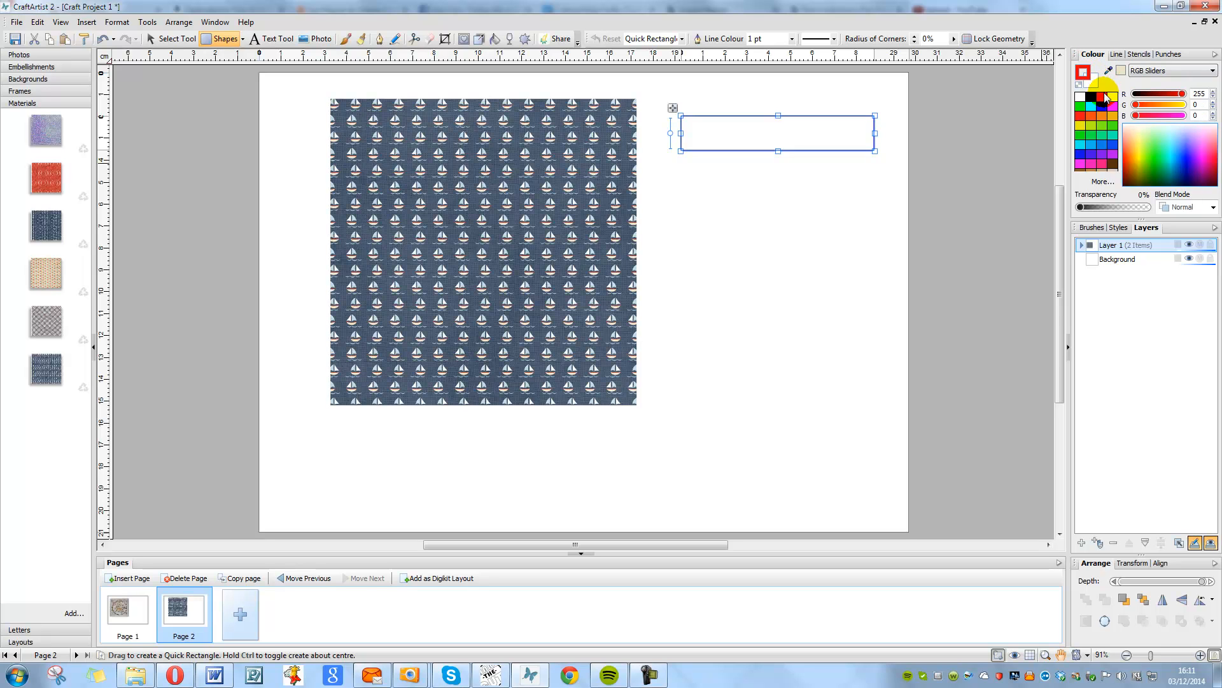
pyautogui.moveTo(777, 151); pyautogui.dragTo(778, 142)
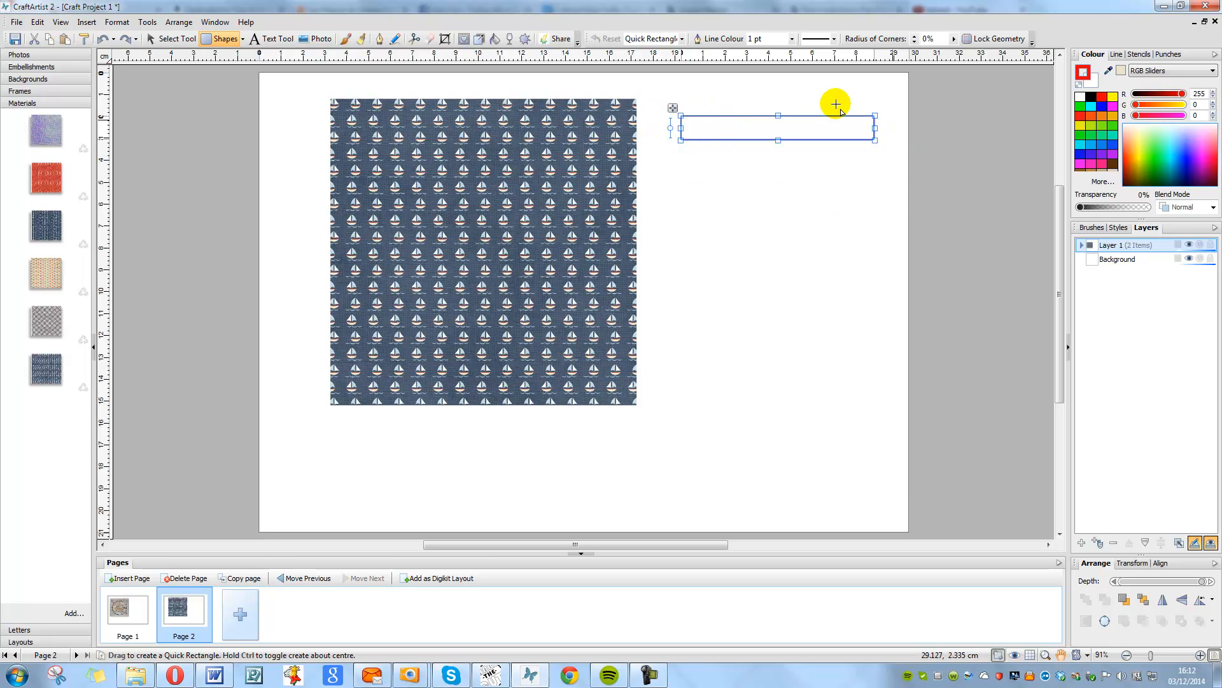
# Rotate the rectangle 45° left and move it diagonally across the material's top-left corner
pyautogui.click(1212, 618)
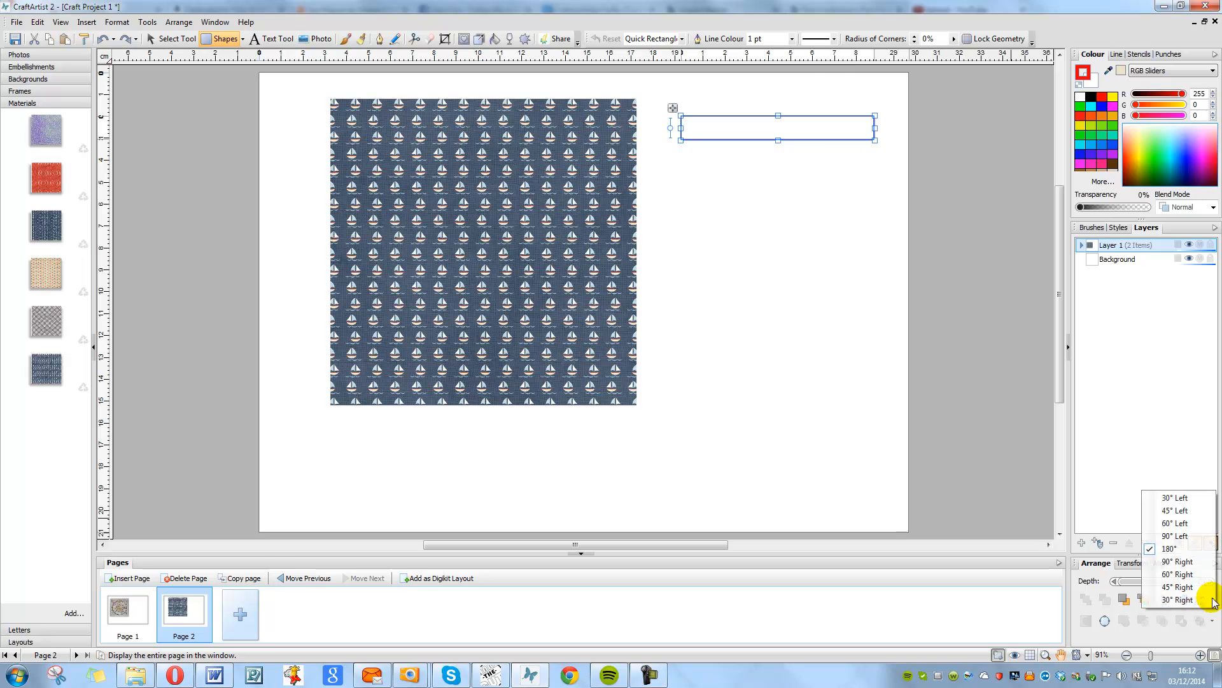
pyautogui.click(1170, 511)
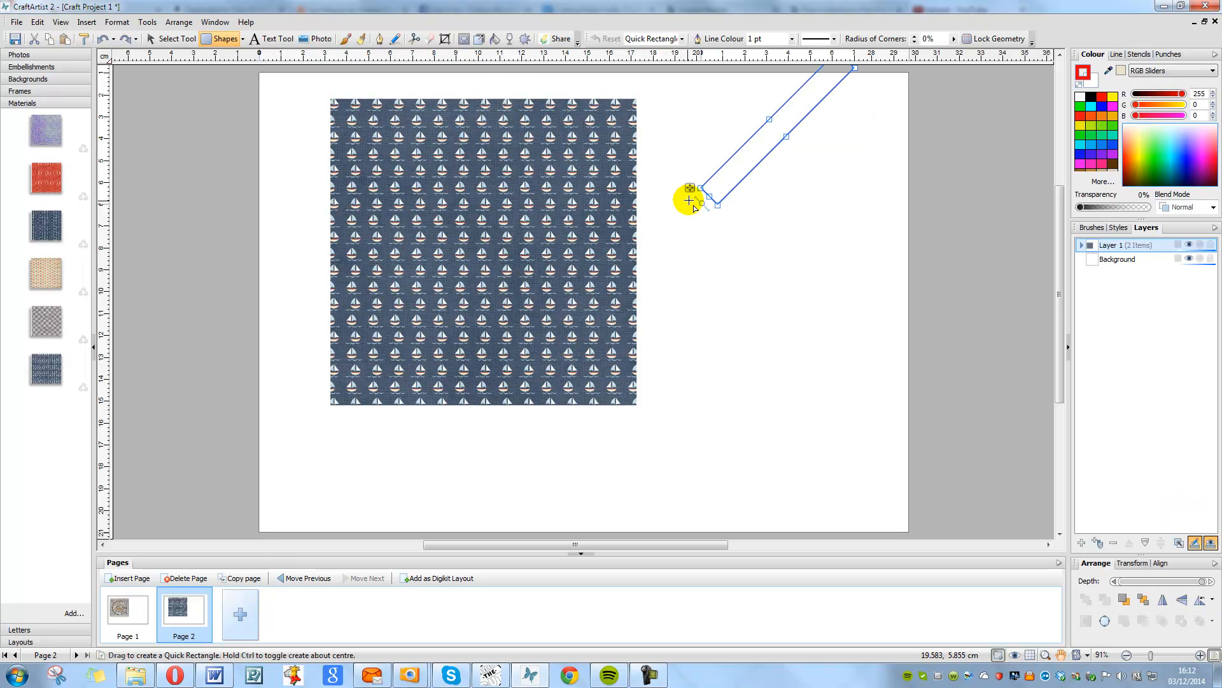
pyautogui.moveTo(692, 190); pyautogui.dragTo(287, 211)
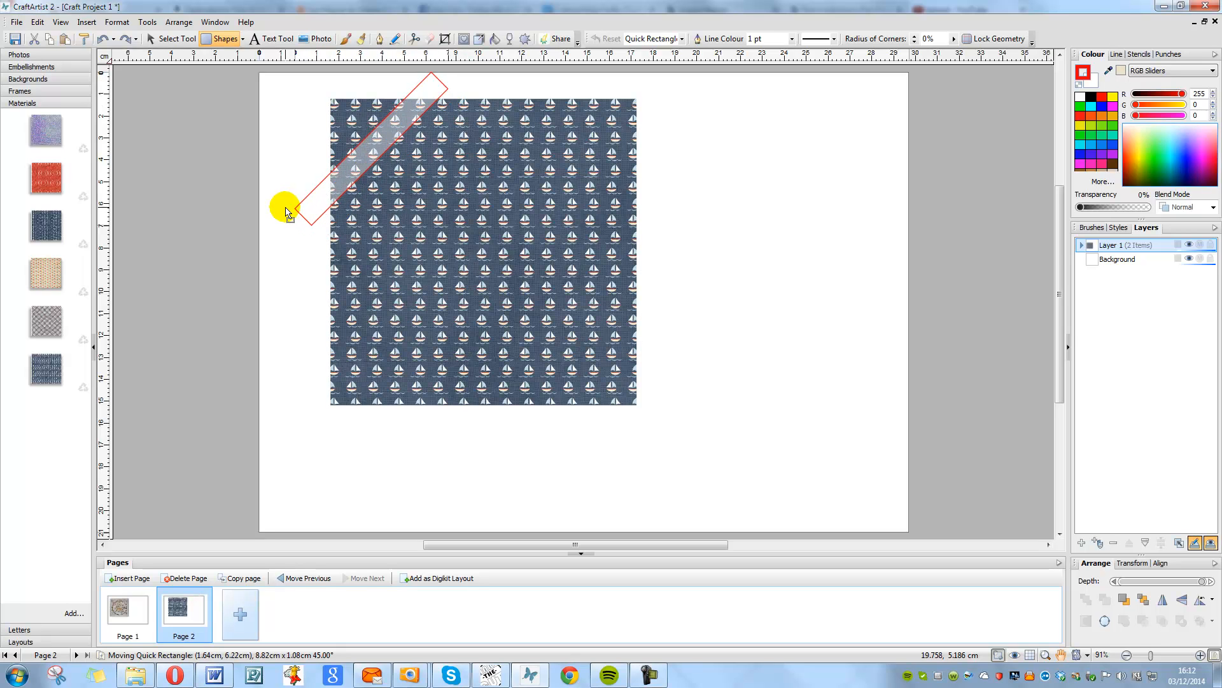
pyautogui.moveTo(287, 211); pyautogui.dragTo(303, 221)
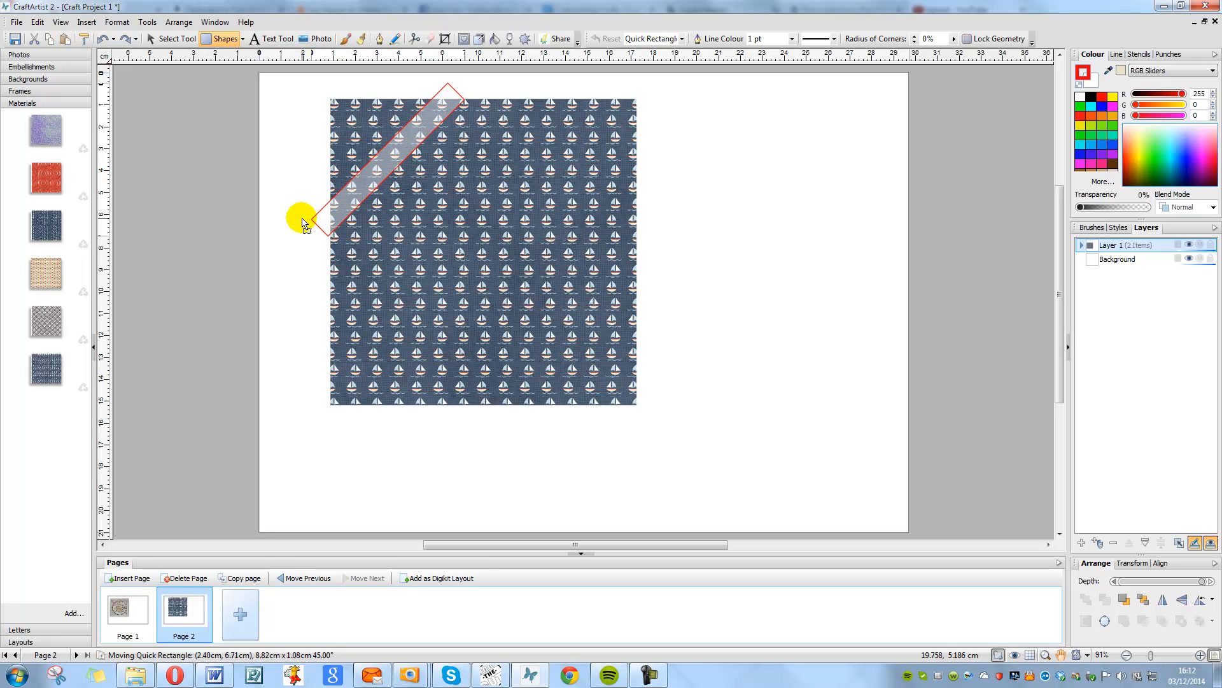
pyautogui.moveTo(303, 221); pyautogui.dragTo(304, 221)
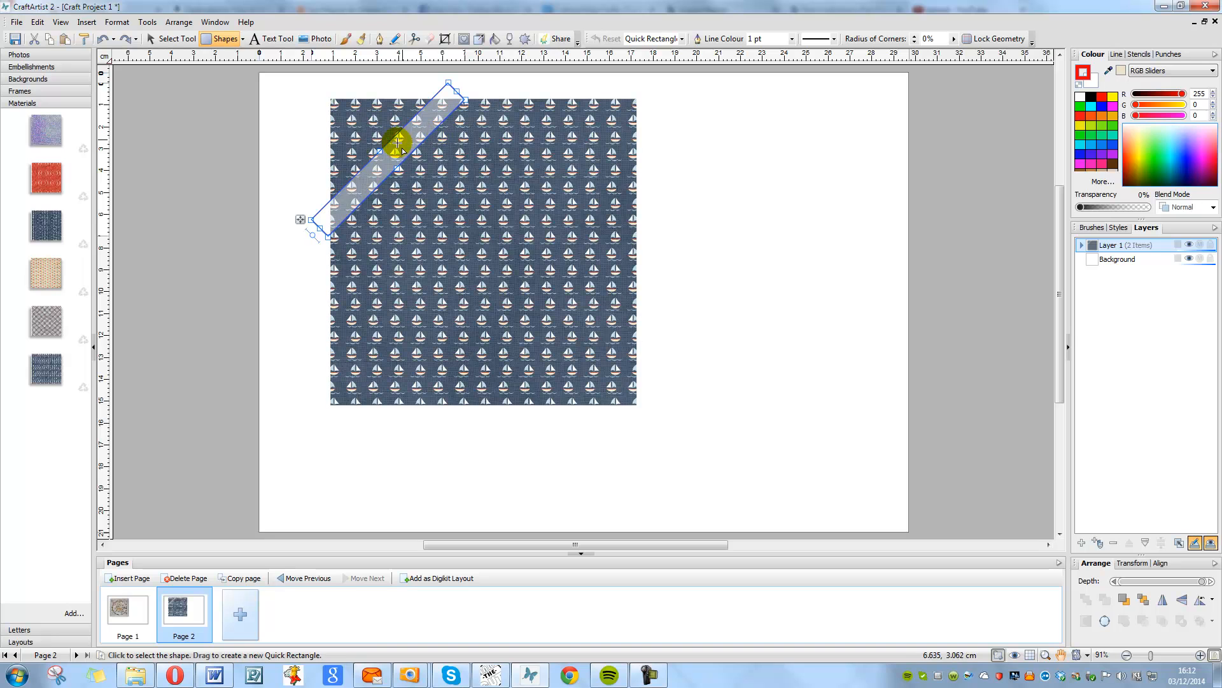
pyautogui.moveTo(303, 219); pyautogui.dragTo(306, 219)
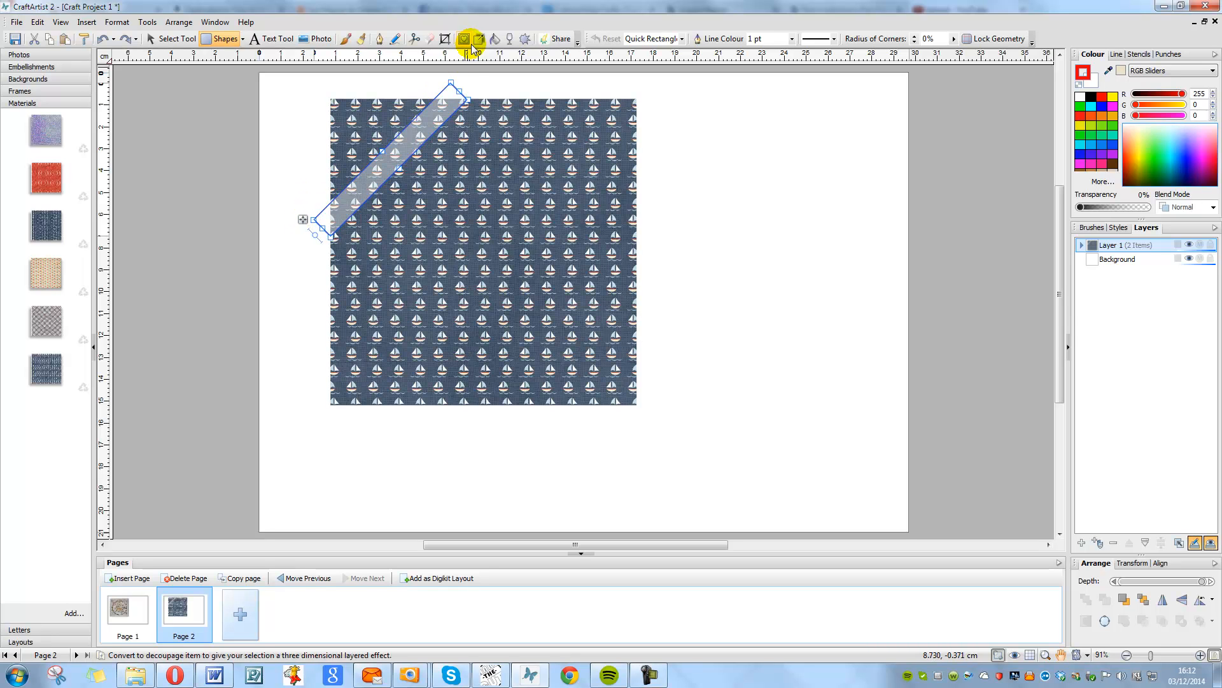
# Shorten the diagonal strip to about 8.3 cm and reposition it so both ends overhang the material's corner edges
pyautogui.moveTo(456, 85); pyautogui.dragTo(444, 94)
pyautogui.moveTo(299, 188); pyautogui.dragTo(301, 194)
pyautogui.press('Delete')
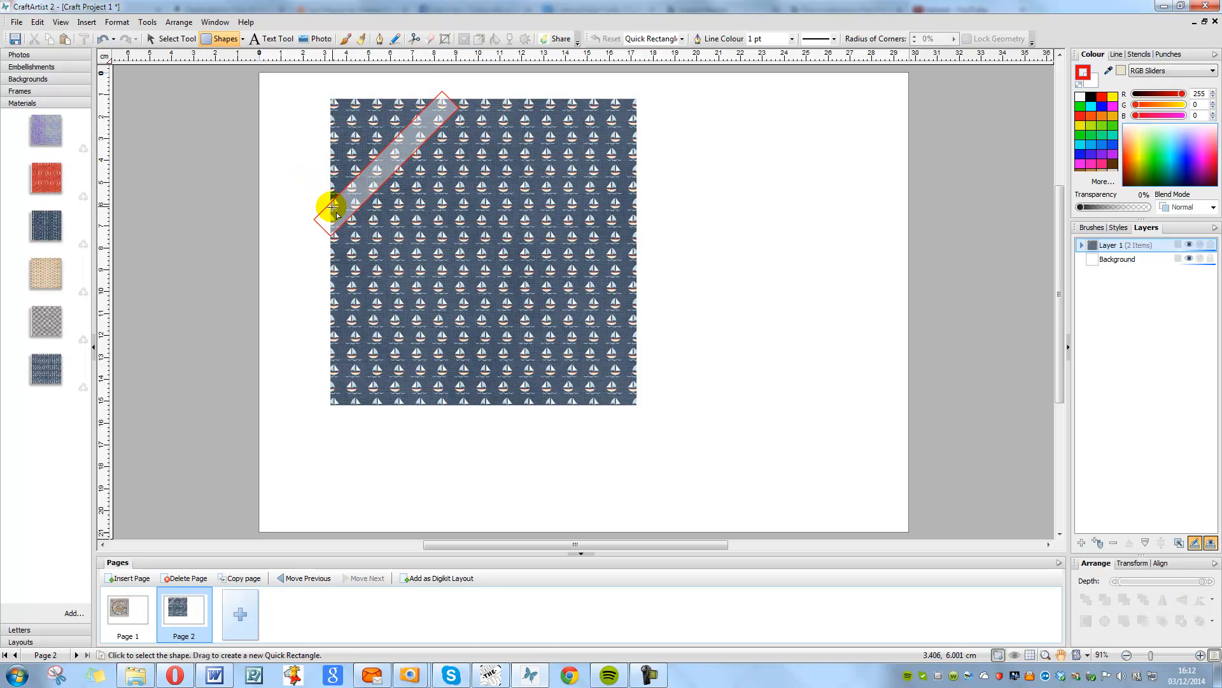
pyautogui.click(172, 39)
pyautogui.click(368, 258)
pyautogui.moveTo(334, 214); pyautogui.dragTo(303, 216)
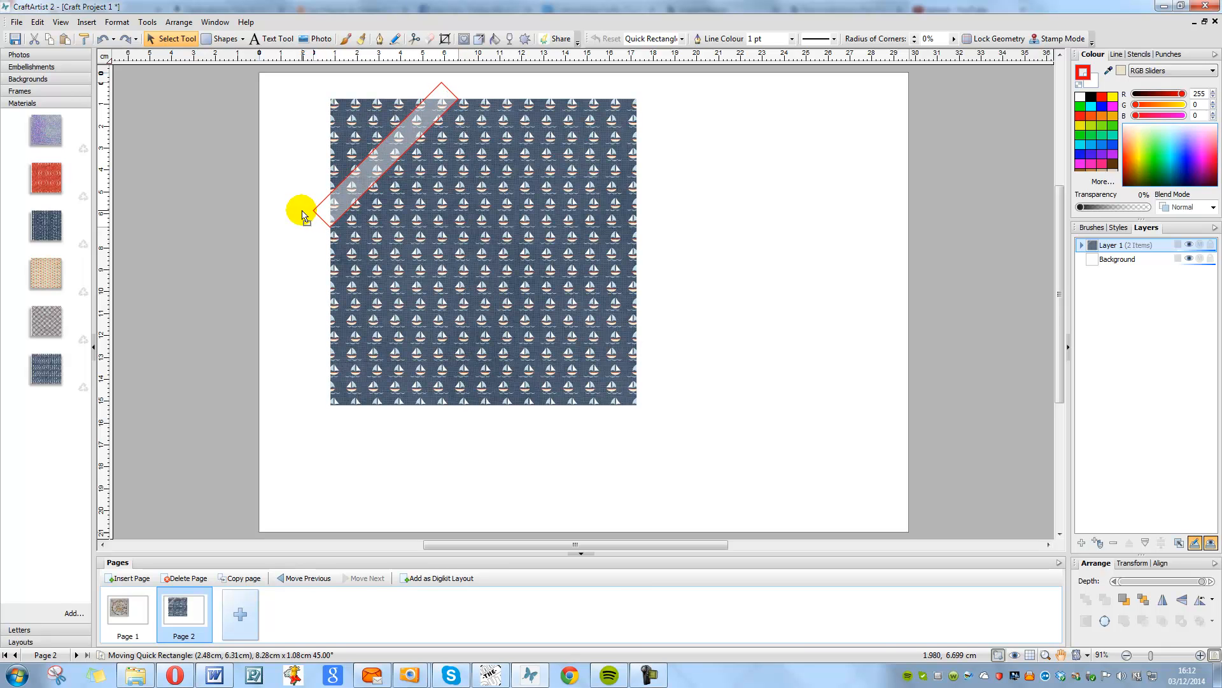
pyautogui.moveTo(303, 216); pyautogui.dragTo(303, 215)
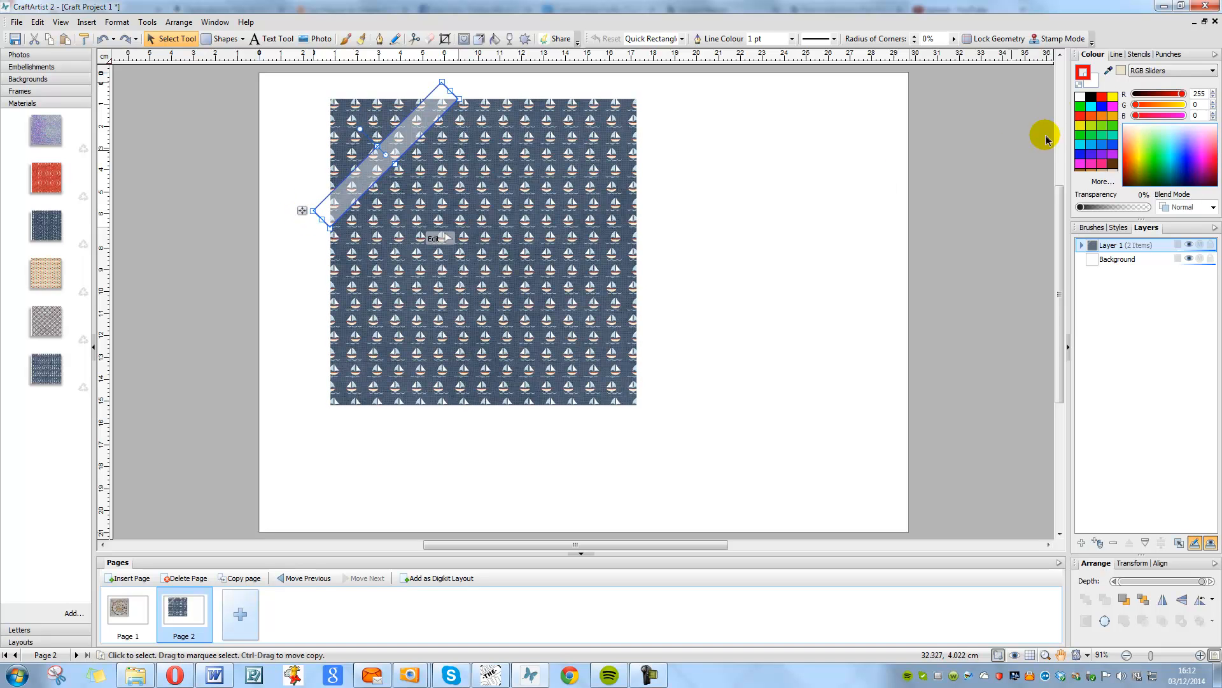
# Set the transparency of the diagonal strip's white fill to 57%
pyautogui.click(1091, 82)
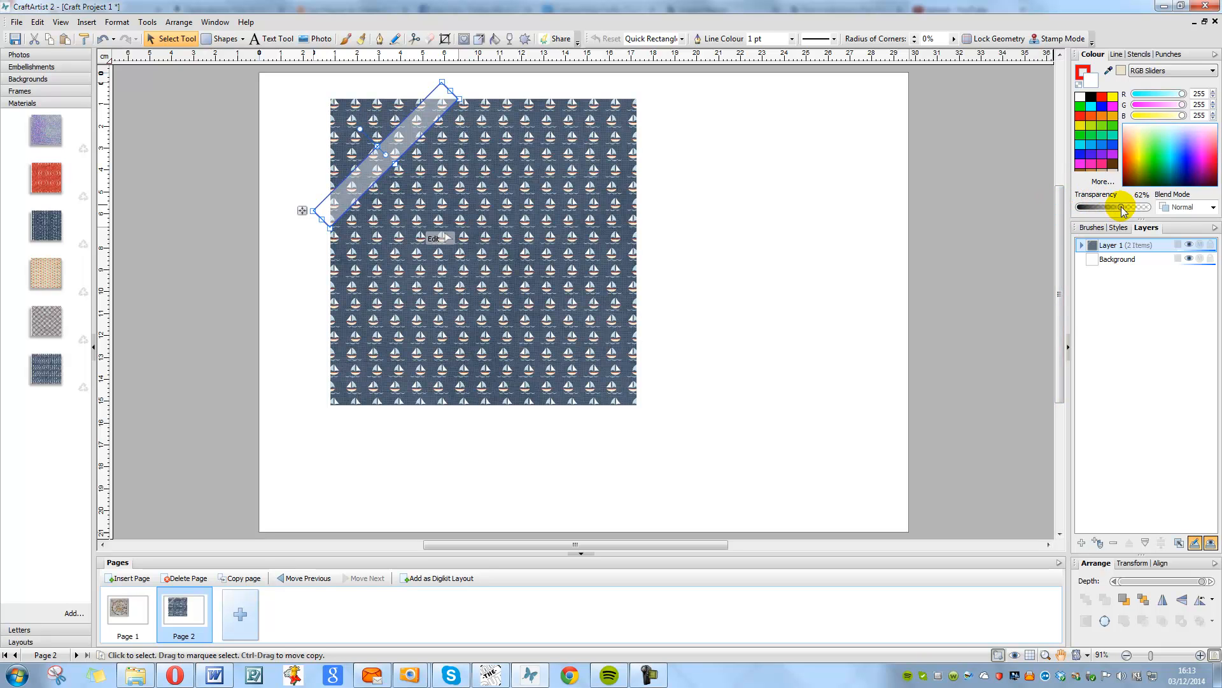
pyautogui.moveTo(1122, 210)
pyautogui.mouseDown()
pyautogui.moveTo(1083, 212)
pyautogui.moveTo(1118, 210)
pyautogui.mouseUp()
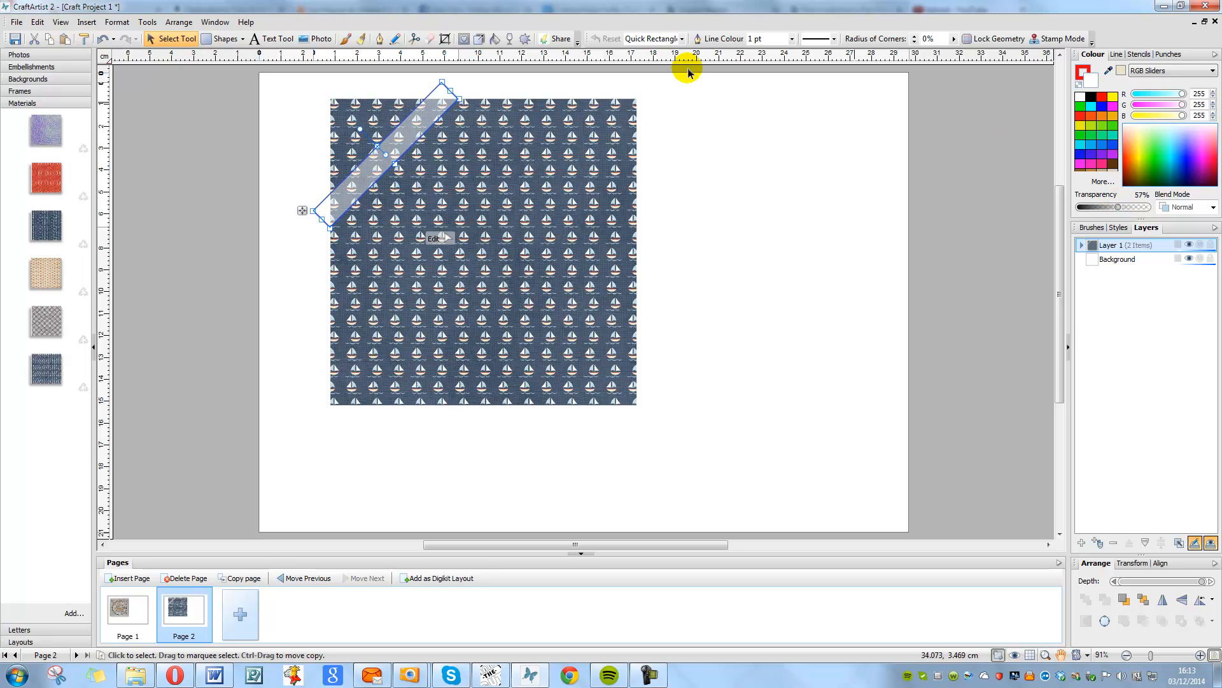
# Add the artistic text "Happy Birthday" on the blank area beside the sailboat material
pyautogui.click(274, 39)
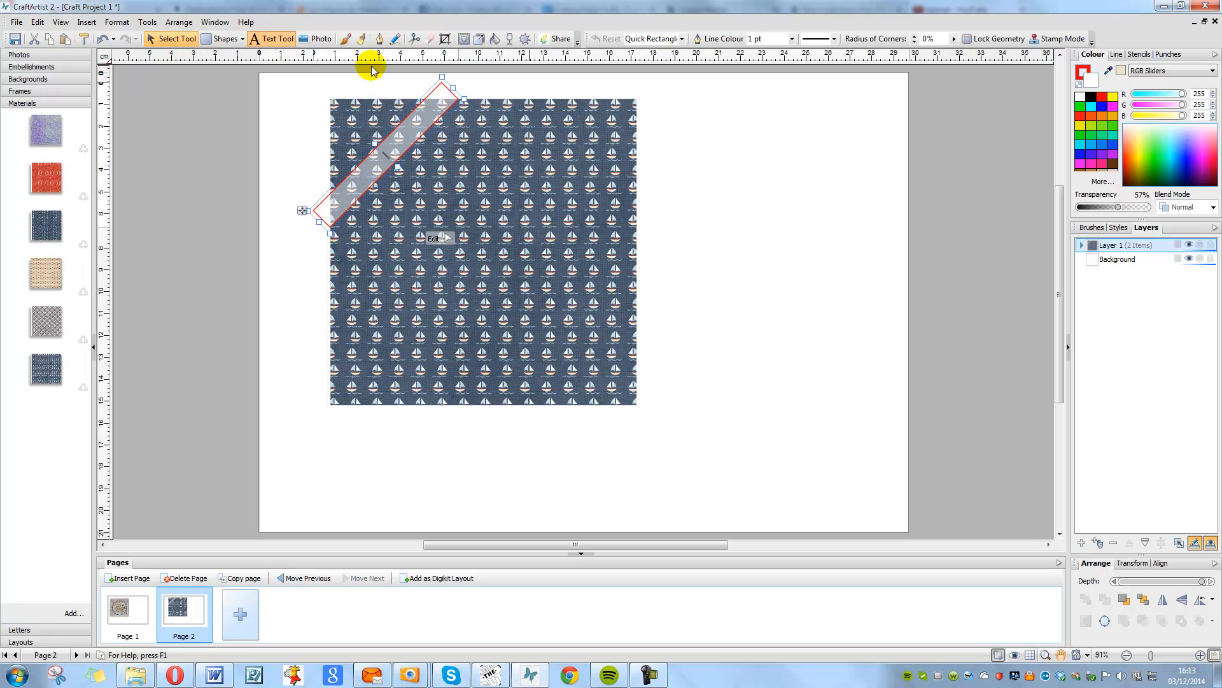
pyautogui.click(715, 177)
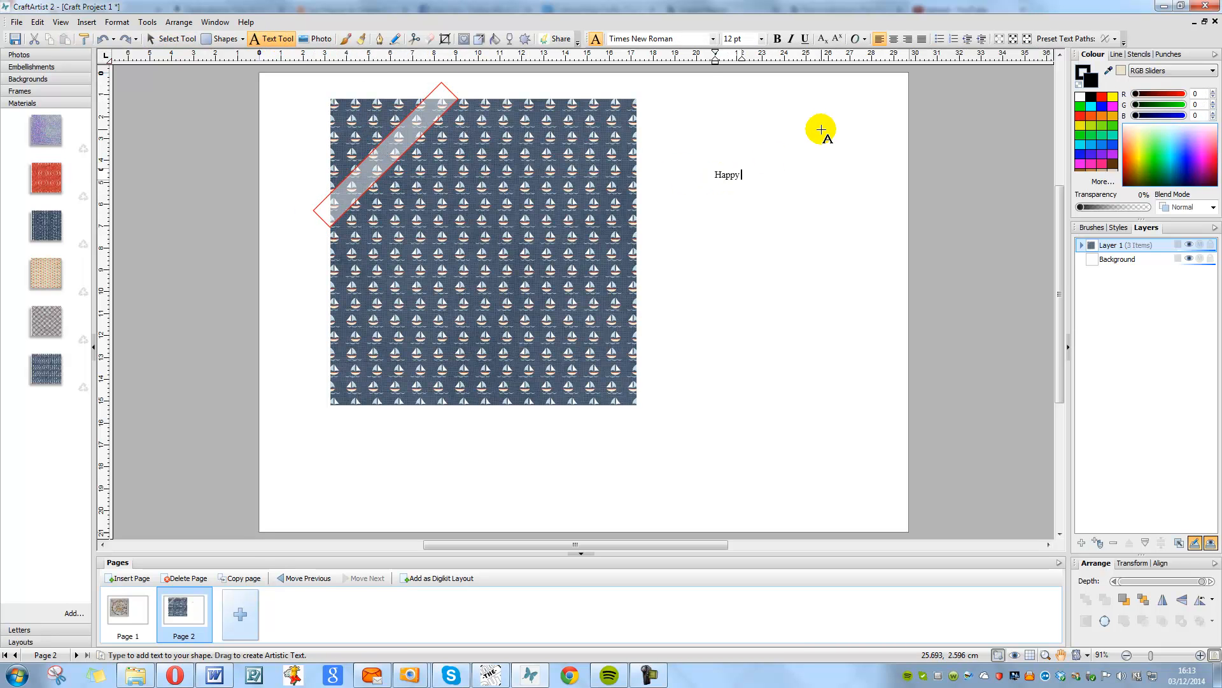
pyautogui.write('Happy Birthday')
pyautogui.press('Escape')
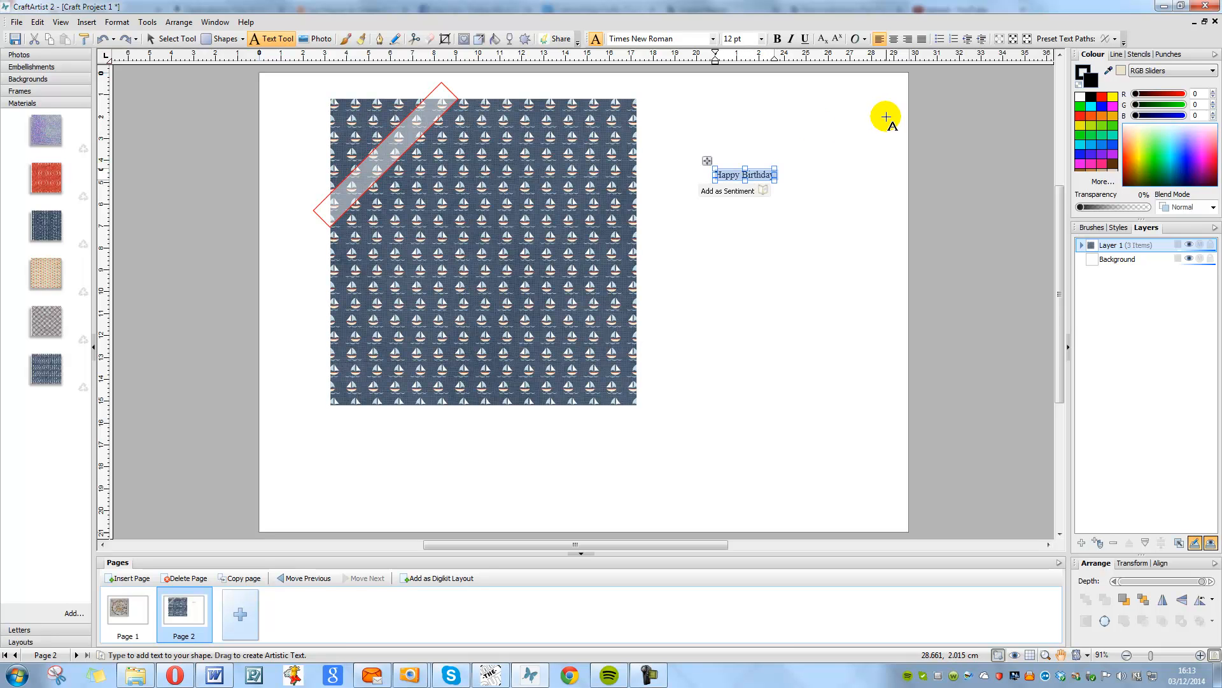
# Format the "Happy Birthday" text in the Tidy Hand font at 20 pt
pyautogui.click(713, 39)
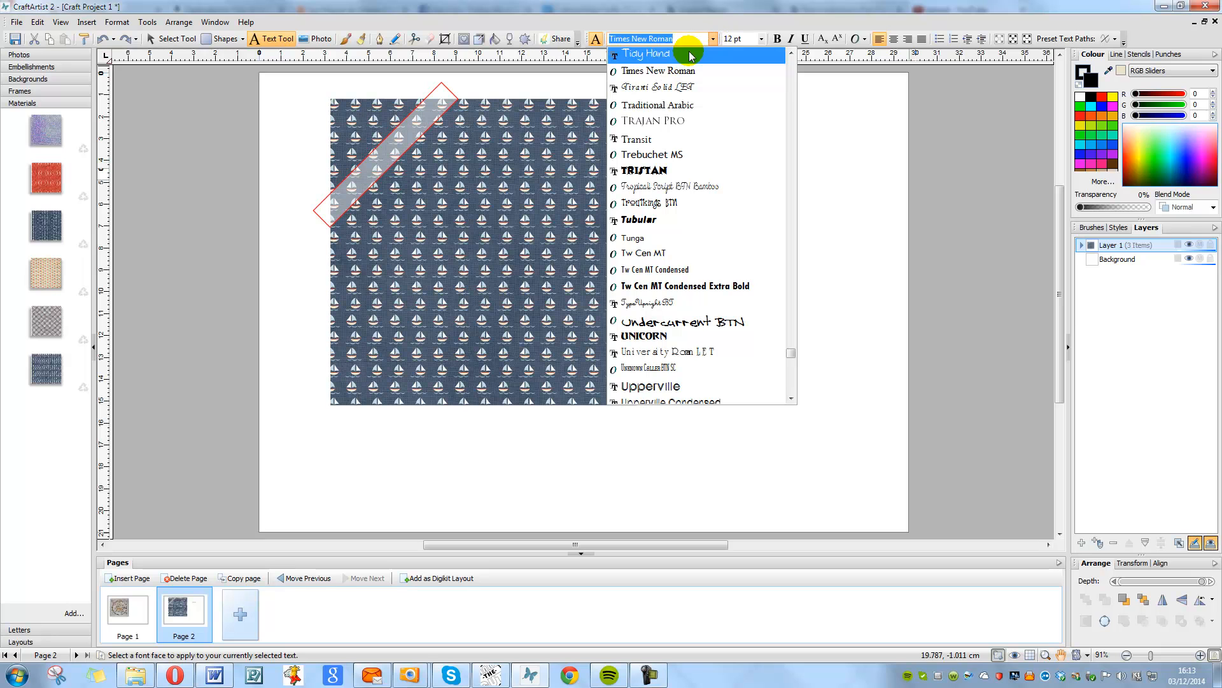
pyautogui.click(690, 56)
pyautogui.click(761, 39)
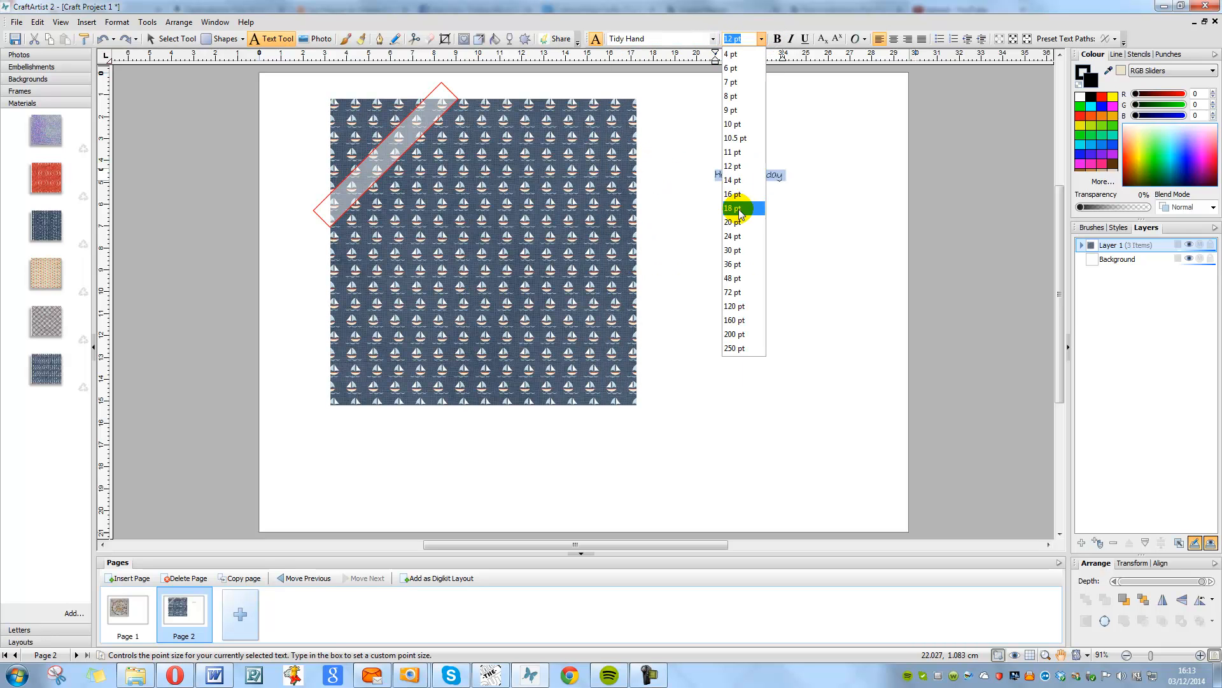
pyautogui.click(732, 222)
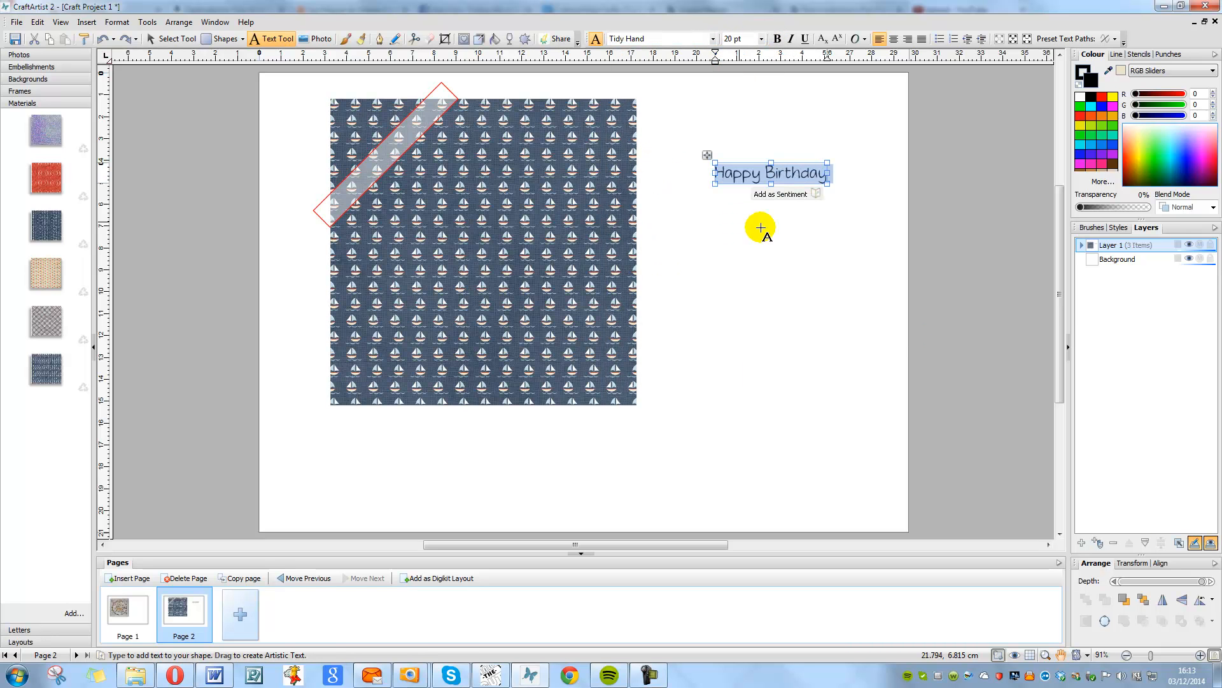
# Rotate the "Happy Birthday" text 45° left and place it centrally on the diagonal strip
pyautogui.click(1212, 602)
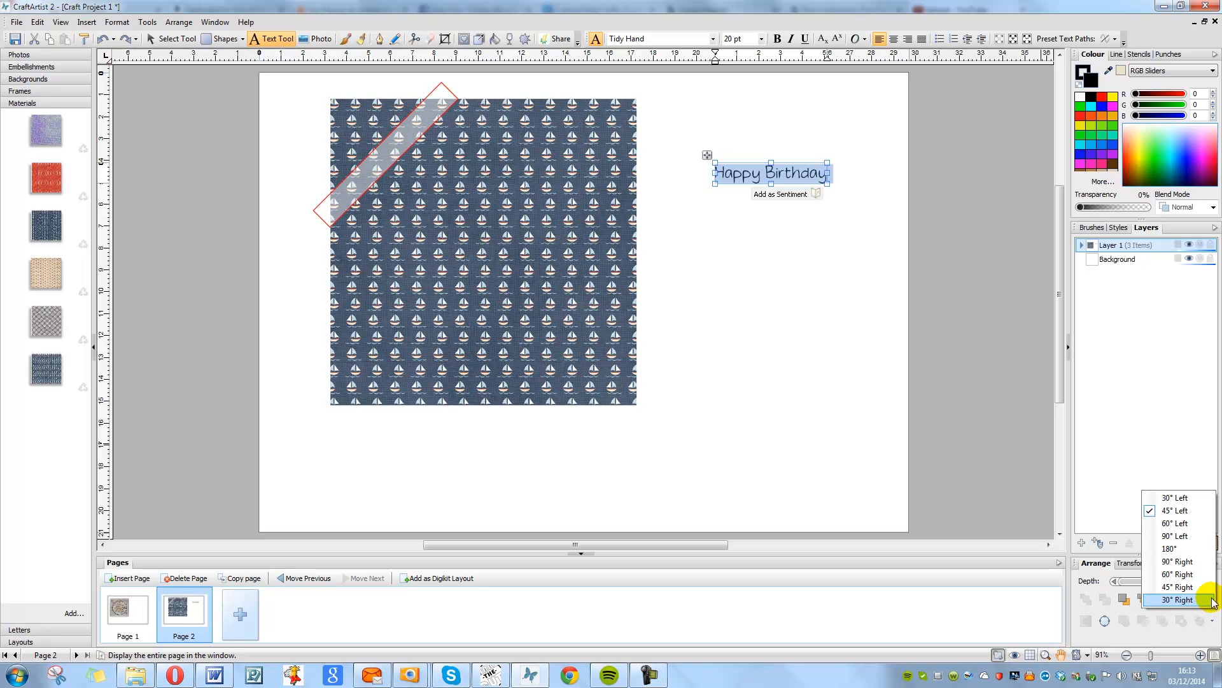
pyautogui.click(1179, 510)
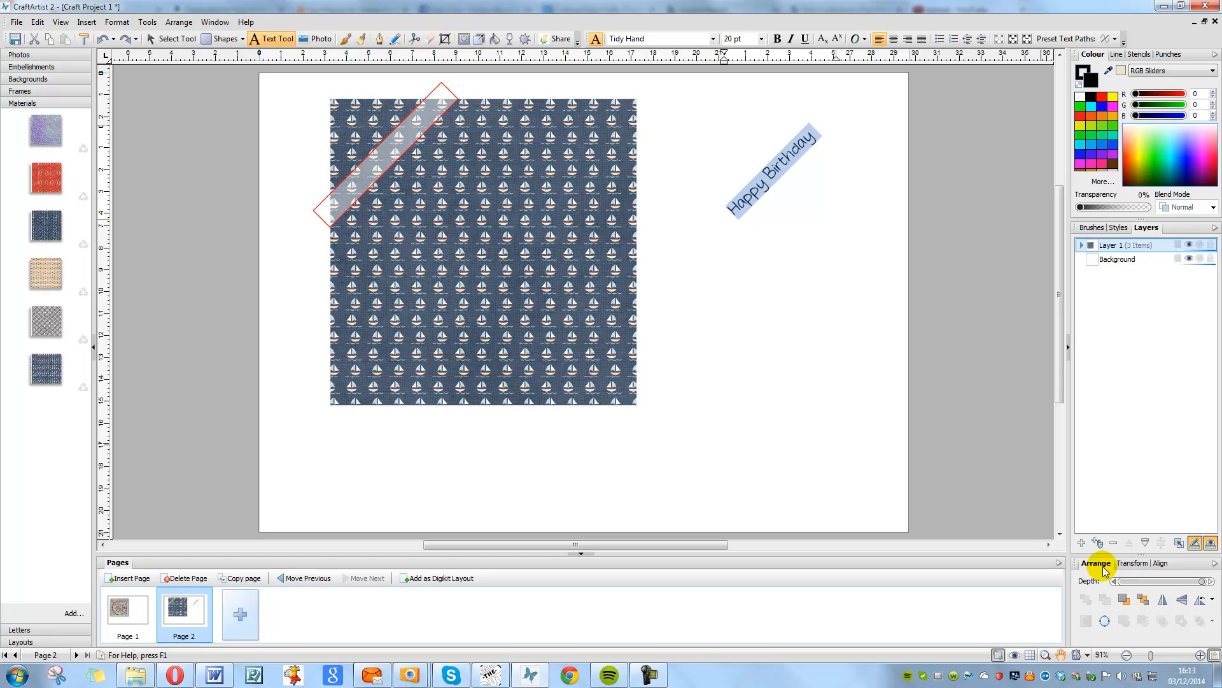
pyautogui.moveTo(714, 202); pyautogui.dragTo(332, 185)
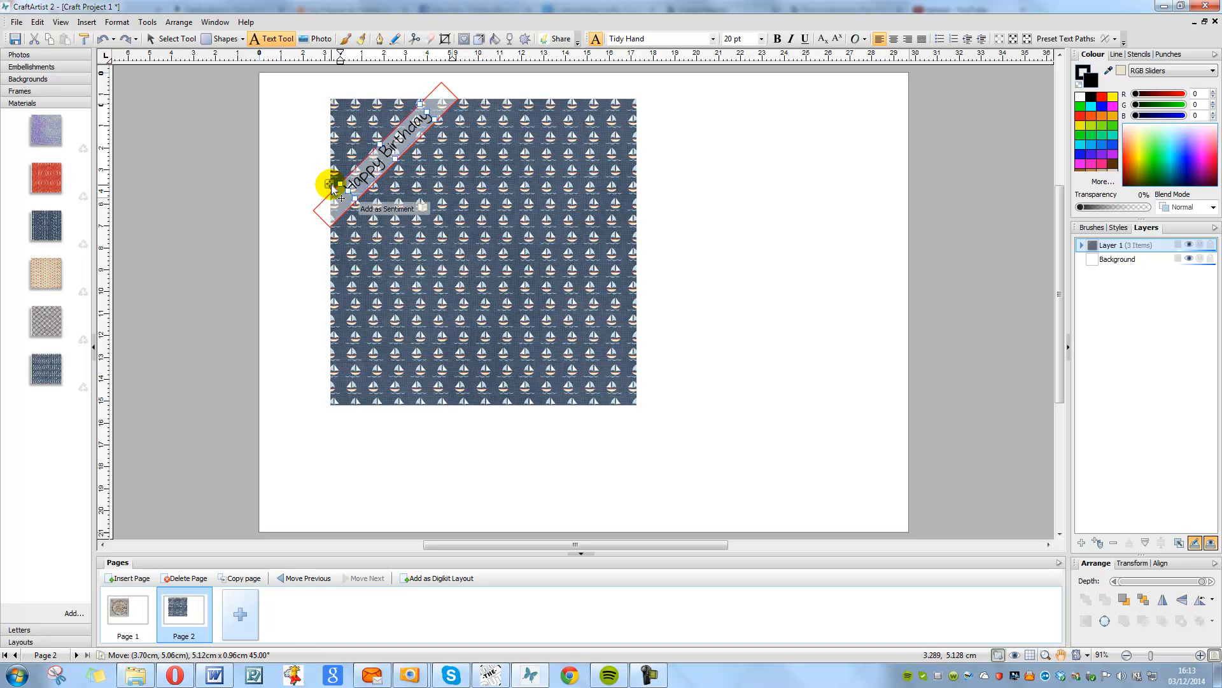
# Give the "Happy Birthday" text a red fill and a white line colour
pyautogui.hotkey('ctrl', 'a')
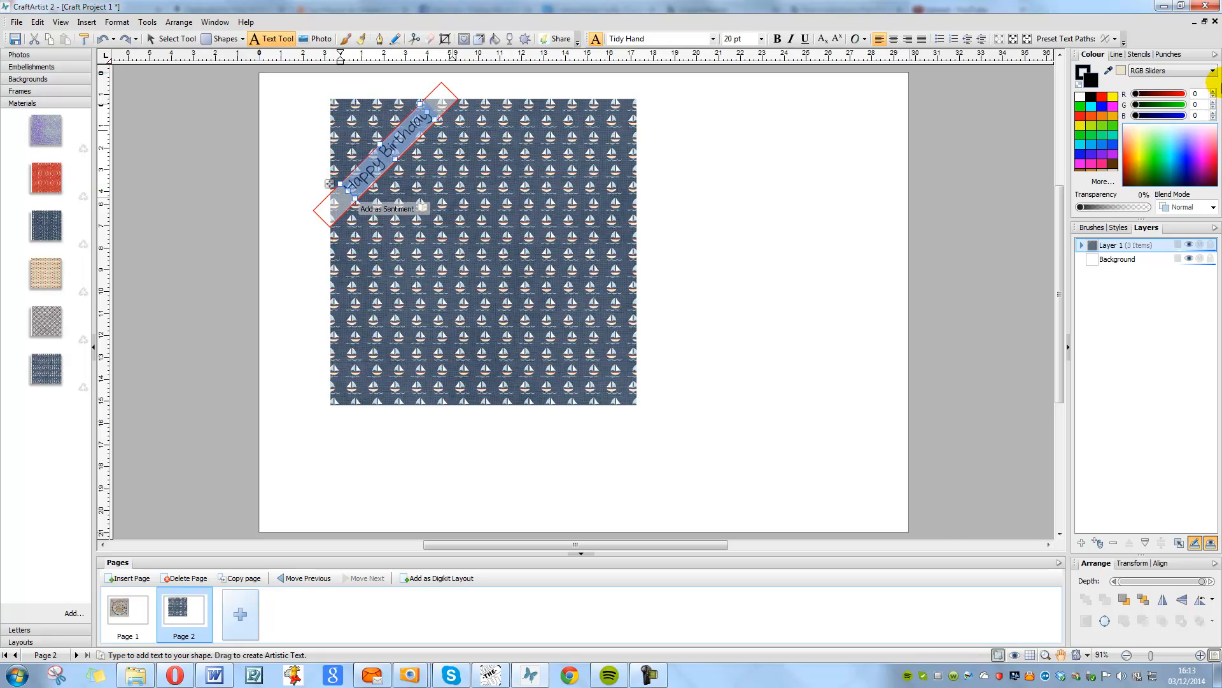
pyautogui.click(1102, 99)
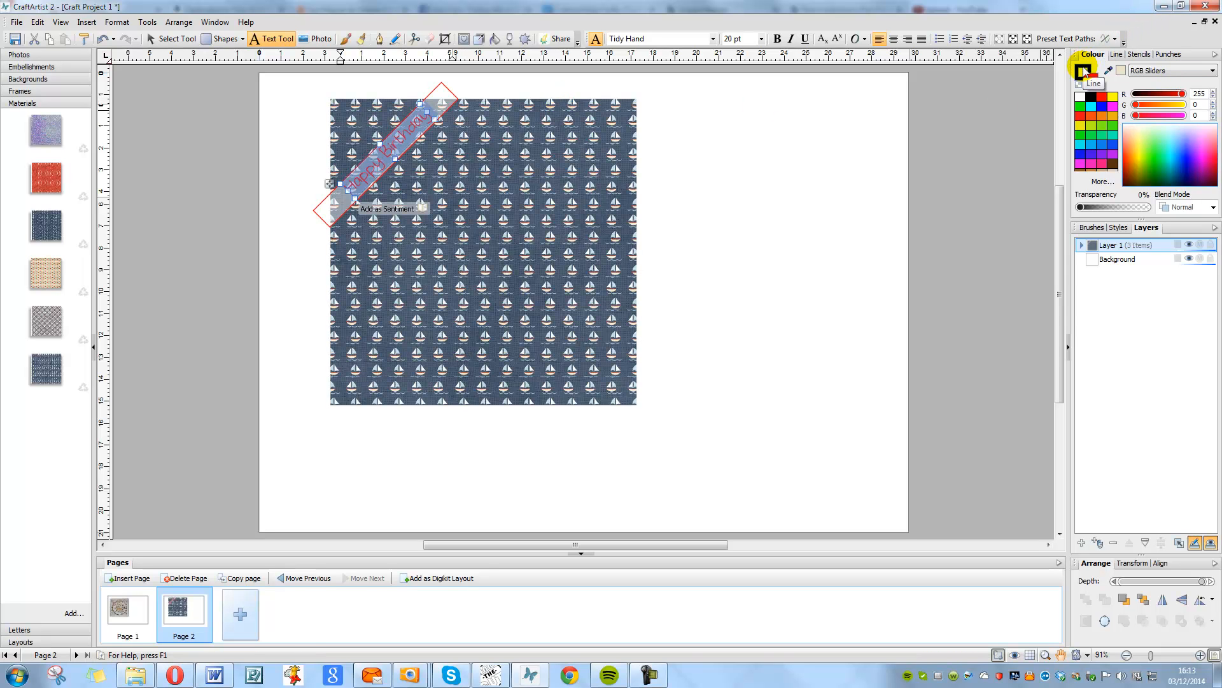
pyautogui.click(1079, 83)
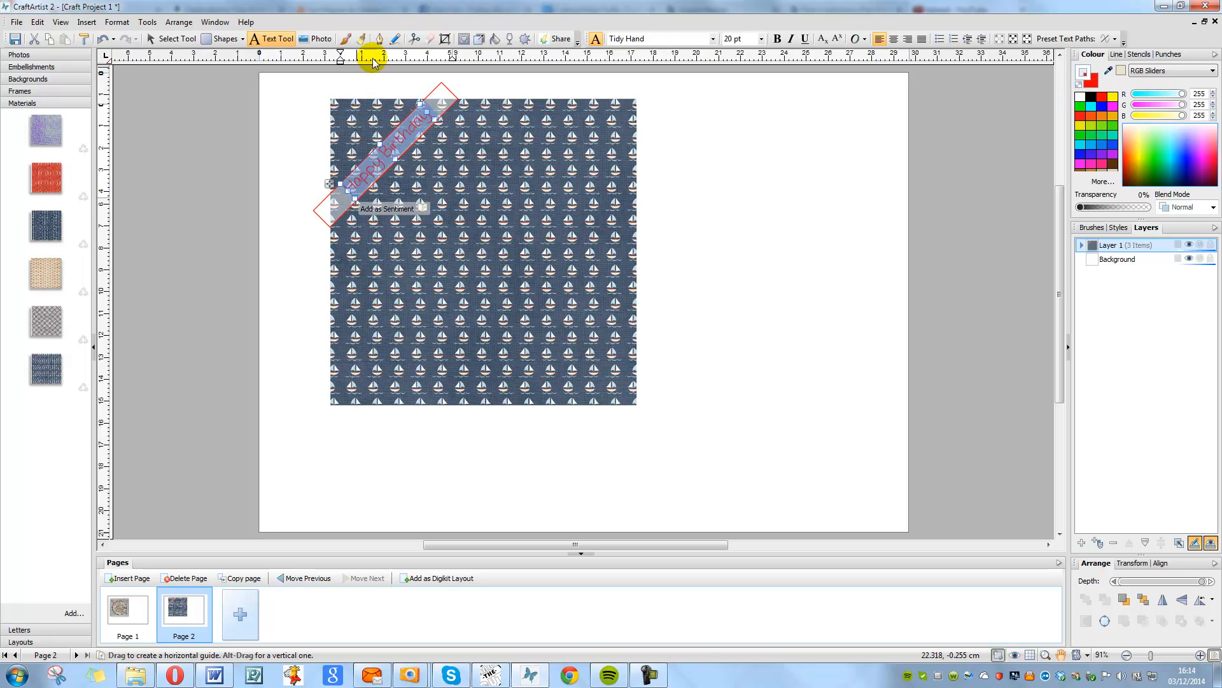
# Change the diagonal strip's outline colour to white and deselect it
pyautogui.click(450, 84)
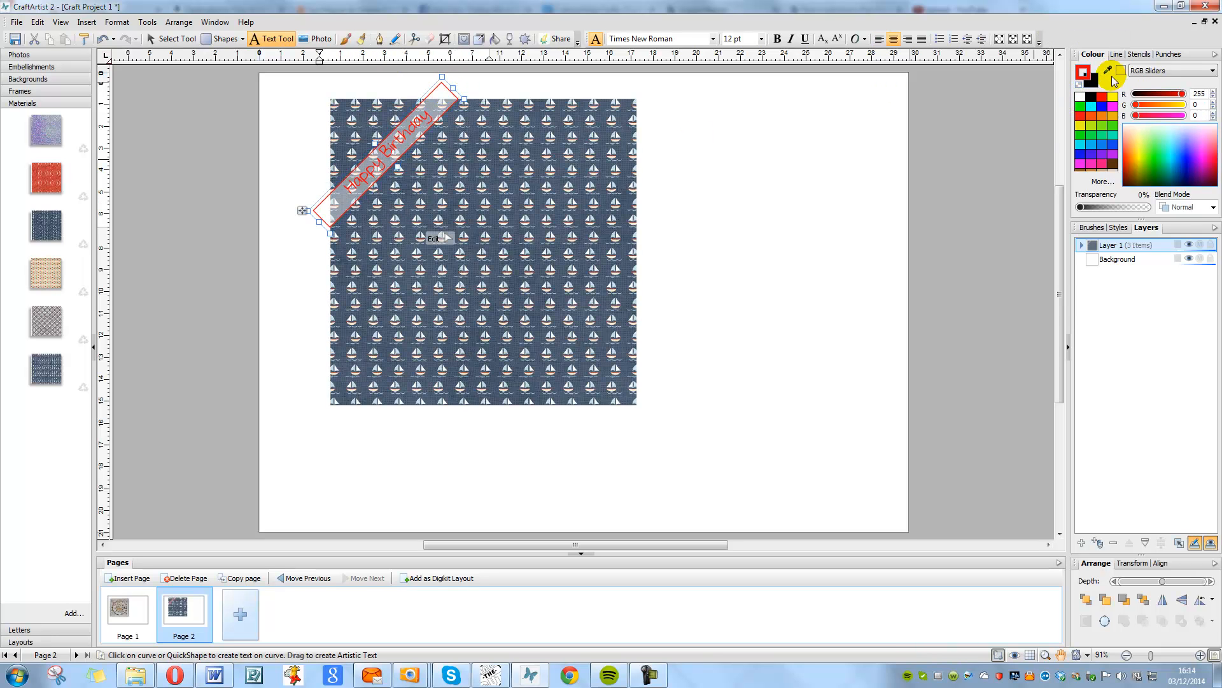
pyautogui.click(1080, 96)
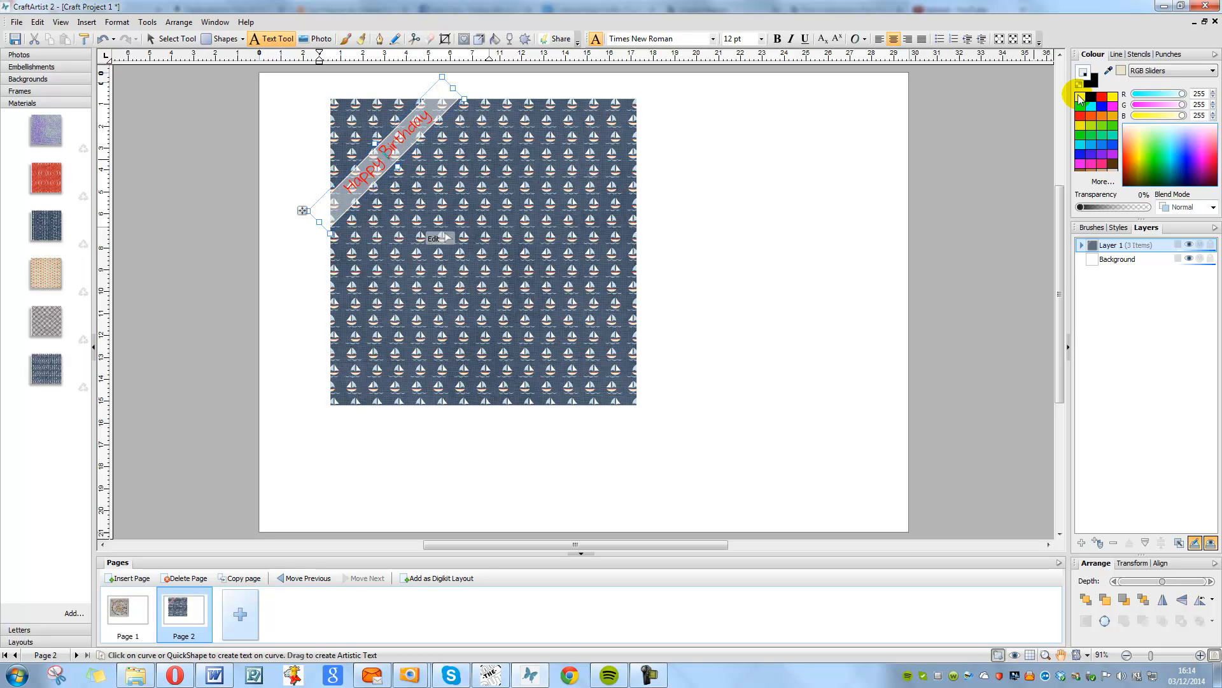
pyautogui.click(731, 183)
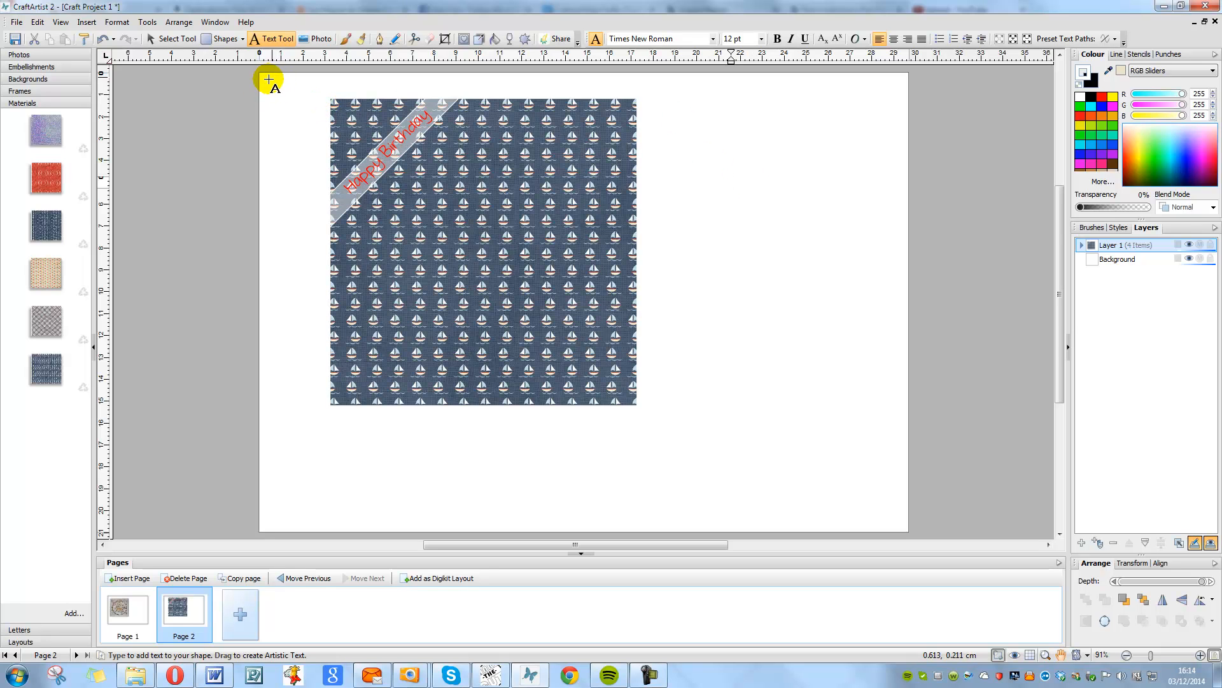
# Group the diagonal strip with its "Happy Birthday" text and place three copies of the group on the sailboat square
pyautogui.click(169, 39)
pyautogui.click(270, 68)
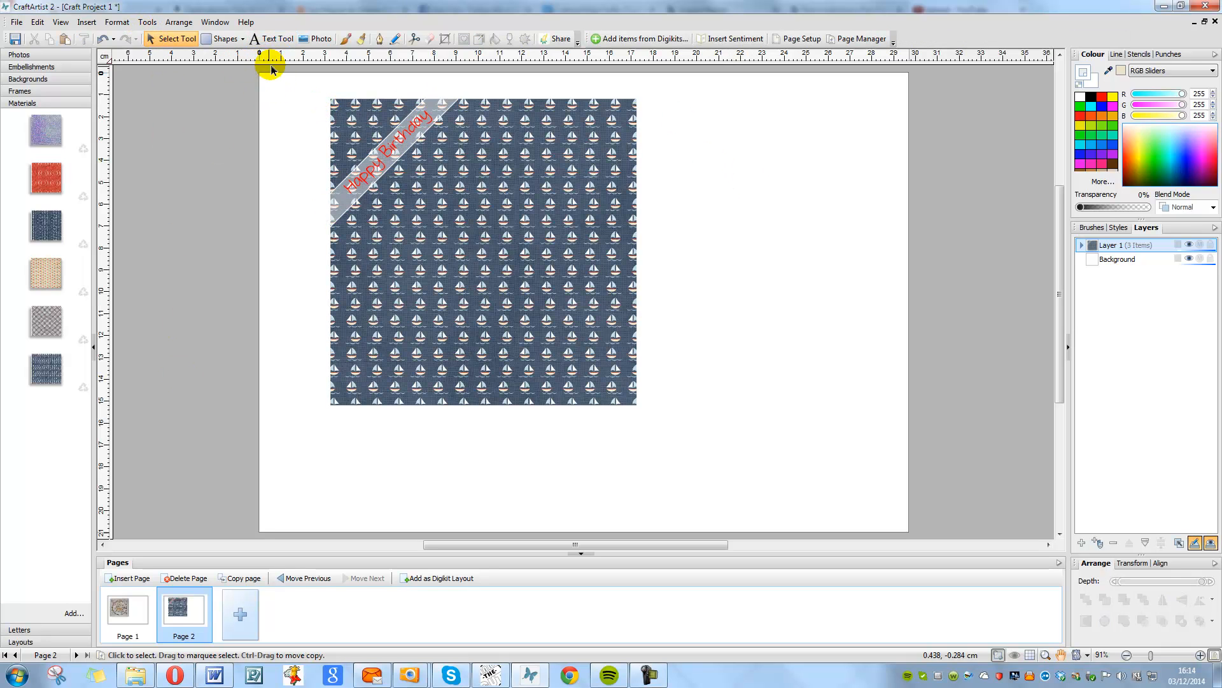
pyautogui.moveTo(259, 70); pyautogui.dragTo(560, 299)
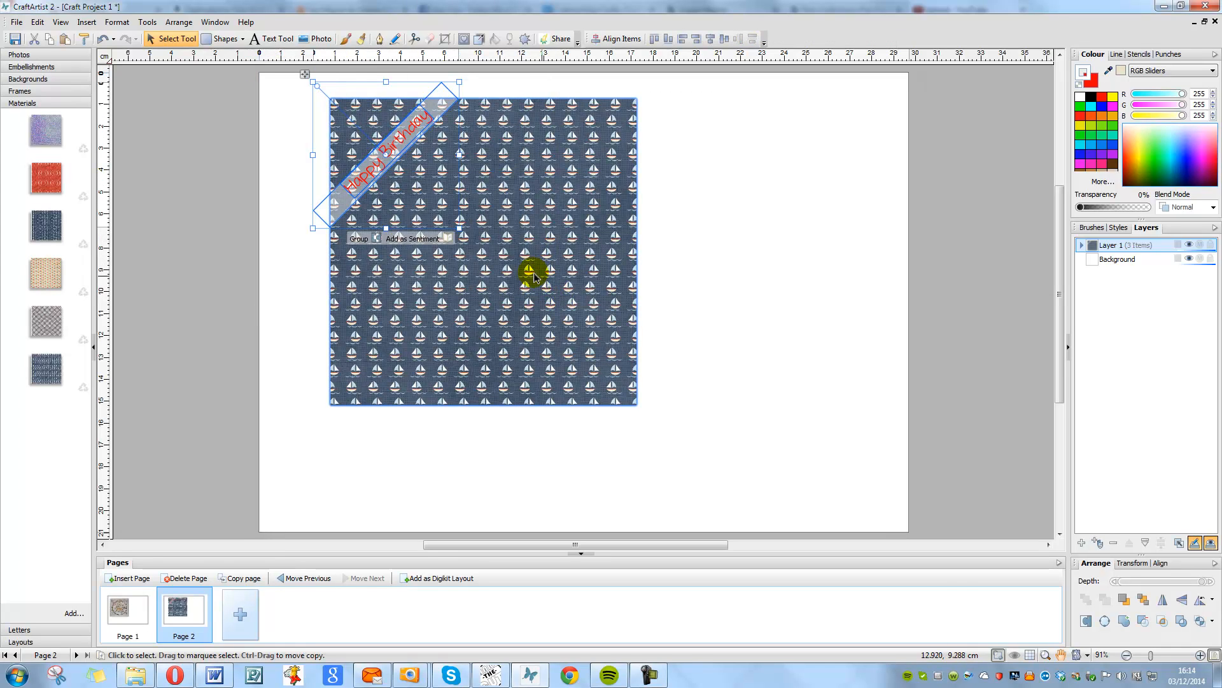
pyautogui.click(356, 238)
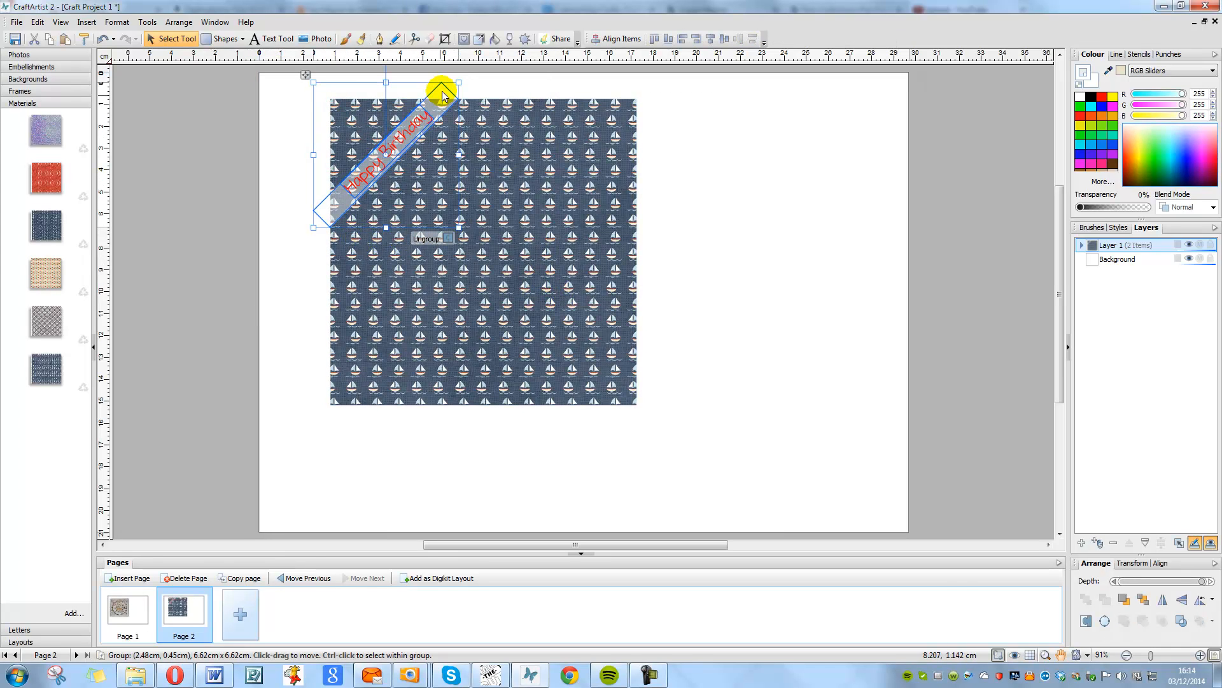
pyautogui.moveTo(444, 91); pyautogui.dragTo(582, 194)
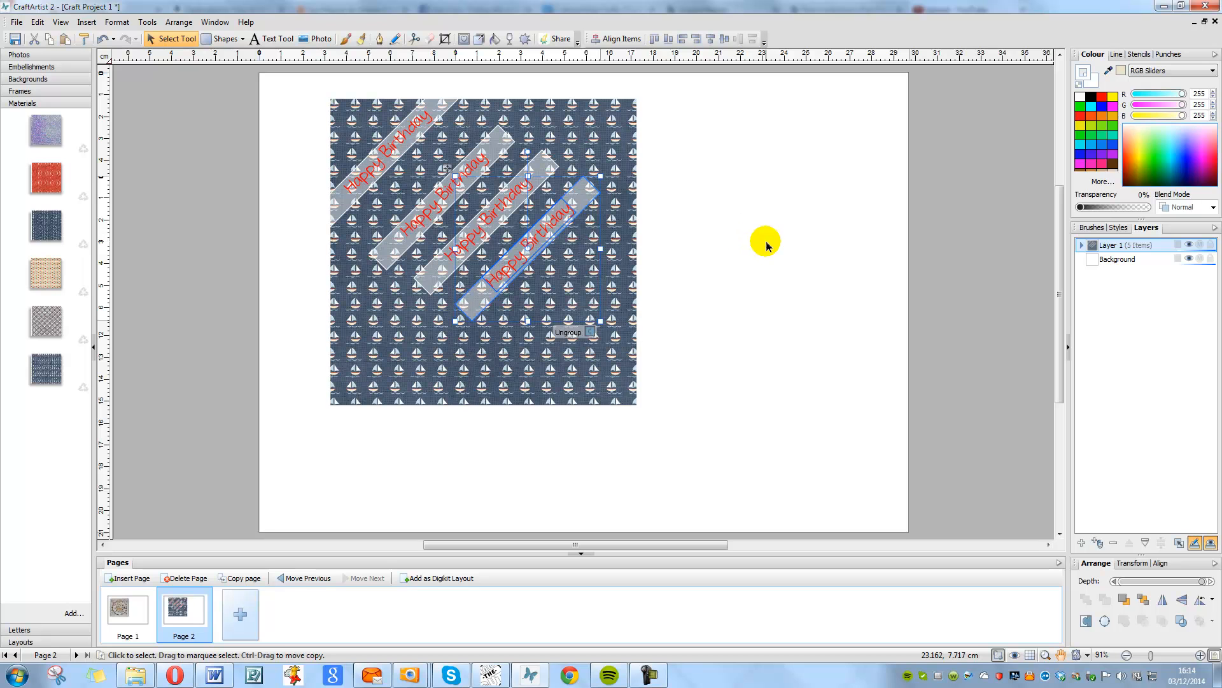
# Rotate the first banner copy 90° right and position it diagonally across the sailboat square's upper-right corner
pyautogui.click(500, 145)
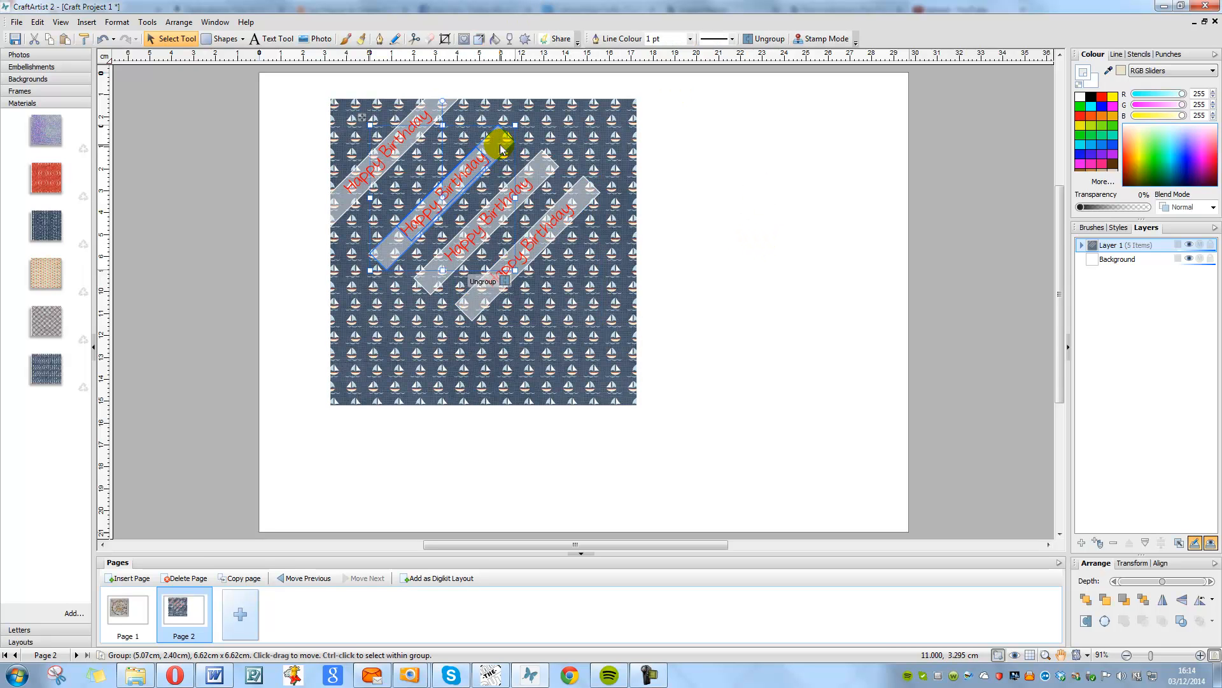
pyautogui.click(1213, 602)
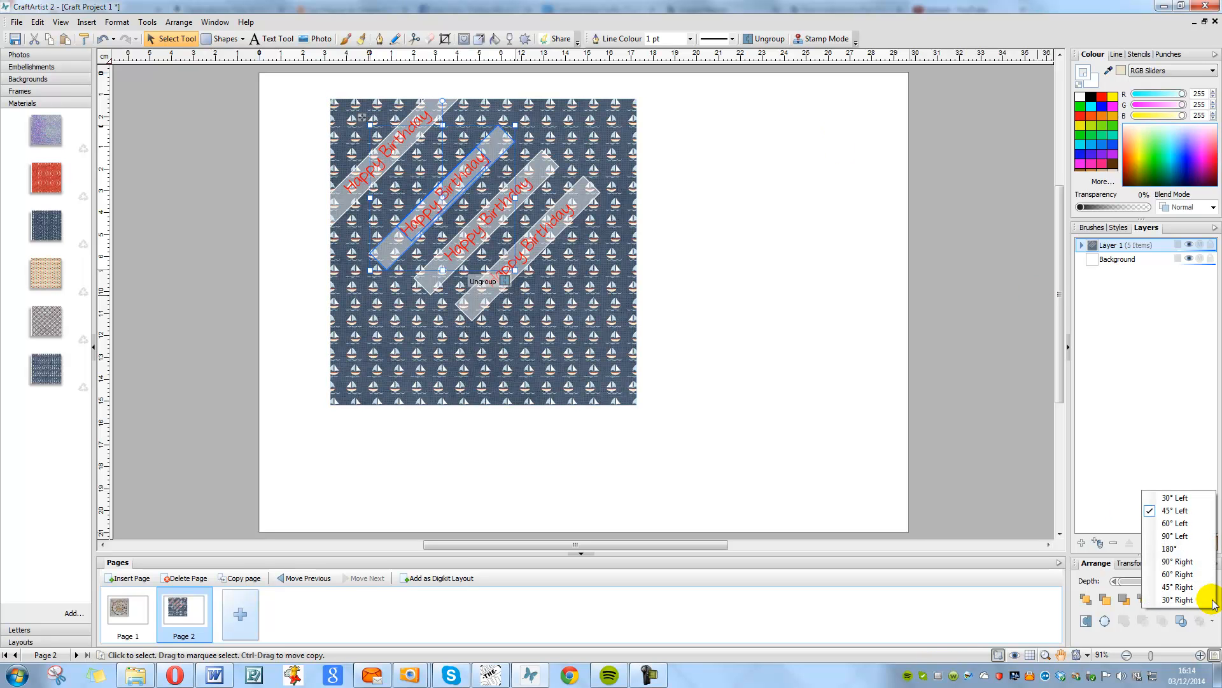
pyautogui.click(1175, 562)
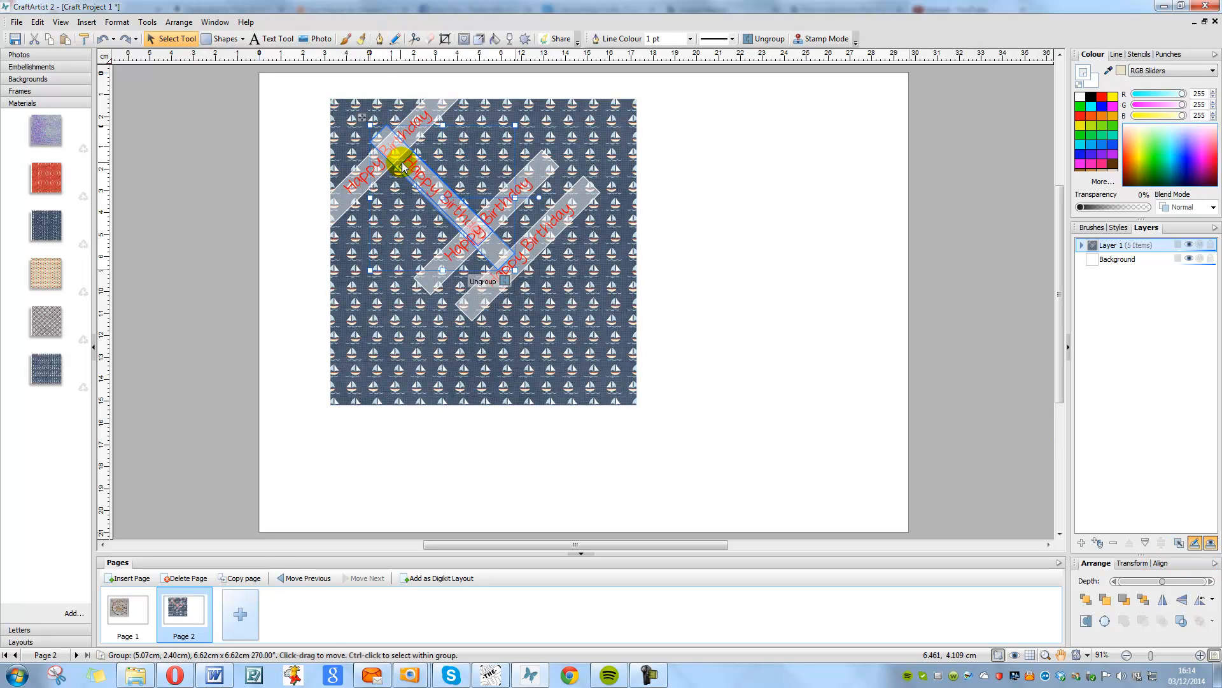
pyautogui.moveTo(446, 159); pyautogui.dragTo(570, 118)
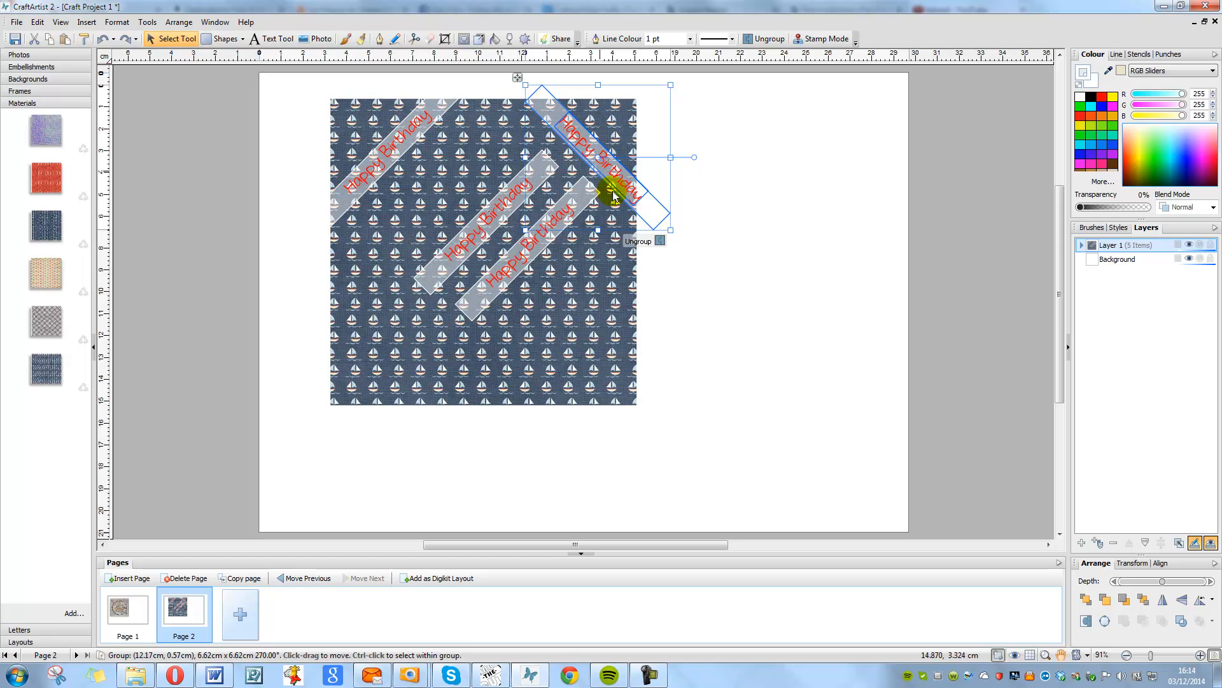
pyautogui.moveTo(654, 207); pyautogui.dragTo(633, 200)
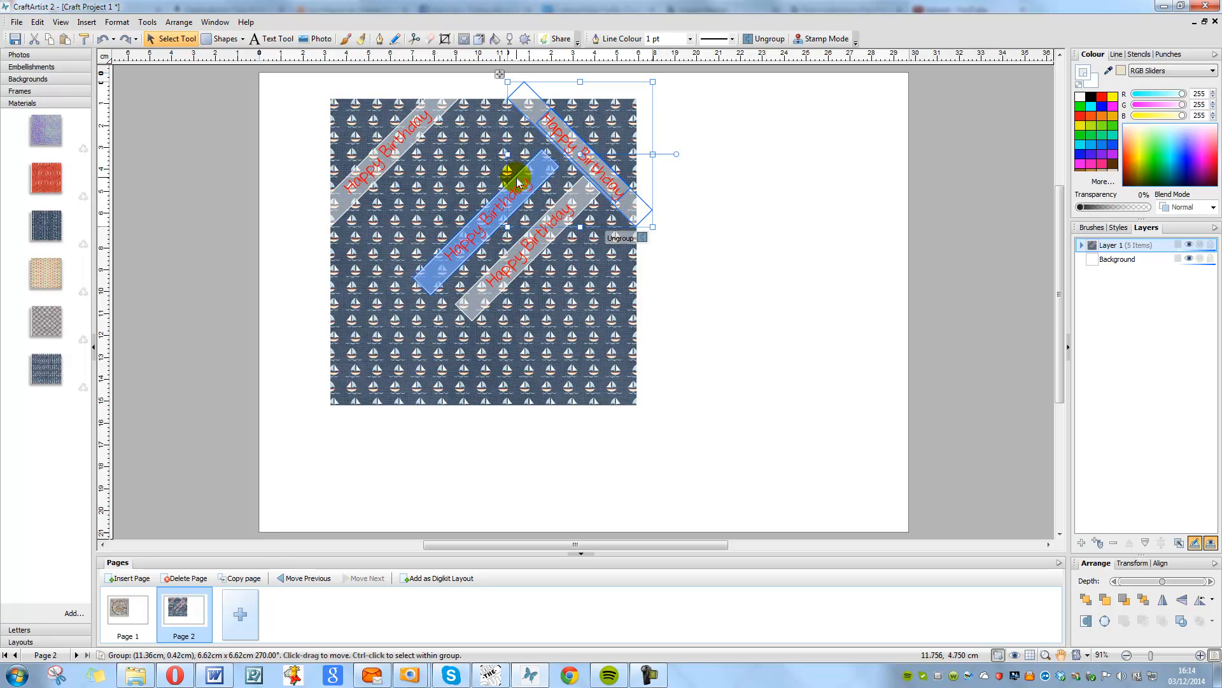
# Rotate the lowest banner copy 180° and position it diagonally across the sailboat square's lower-right corner
pyautogui.click(557, 226)
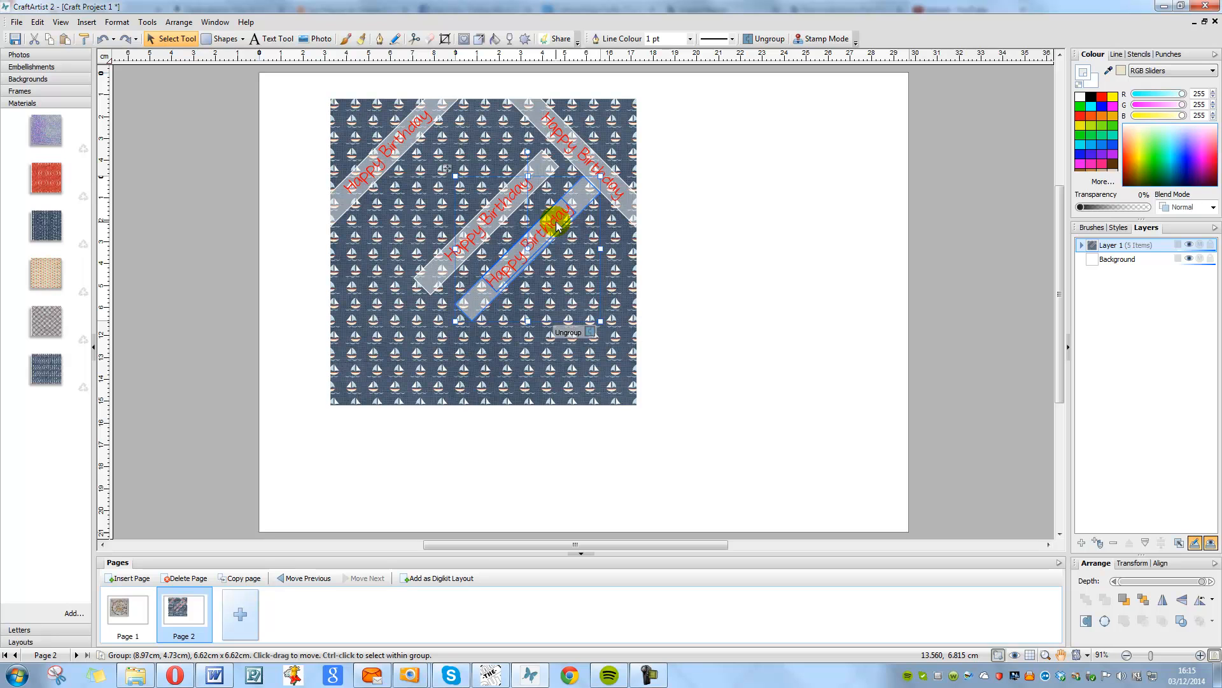
pyautogui.click(1209, 600)
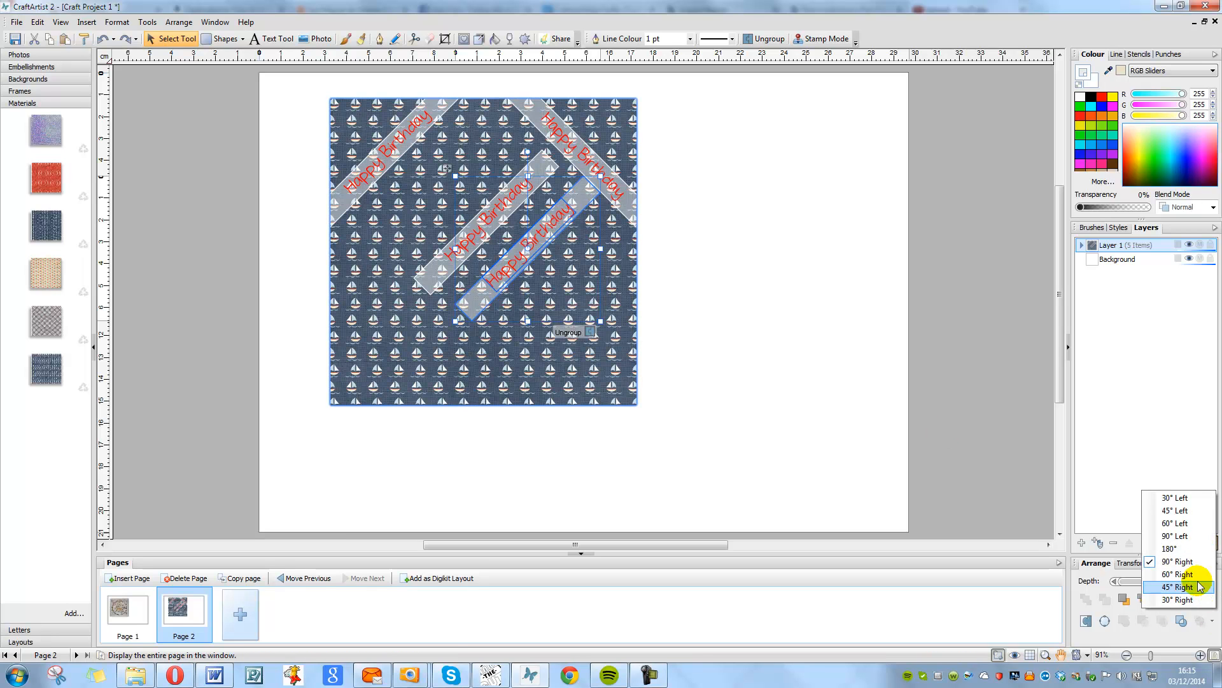
pyautogui.click(1178, 548)
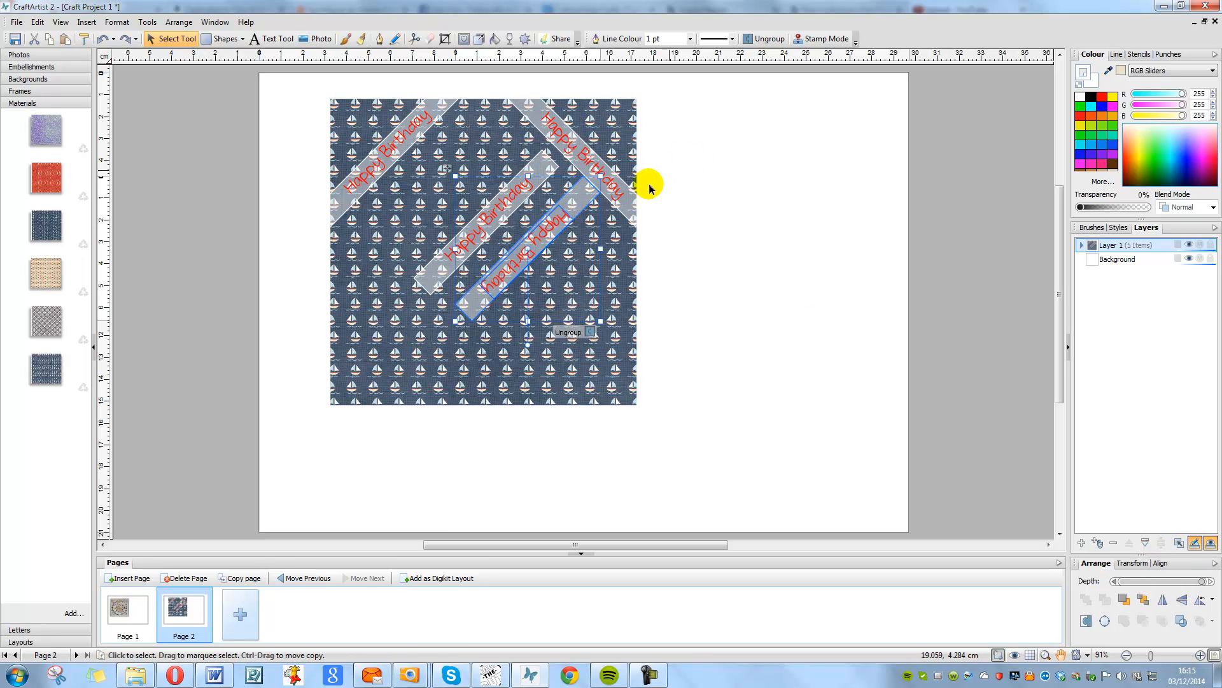
pyautogui.moveTo(577, 201); pyautogui.dragTo(633, 304)
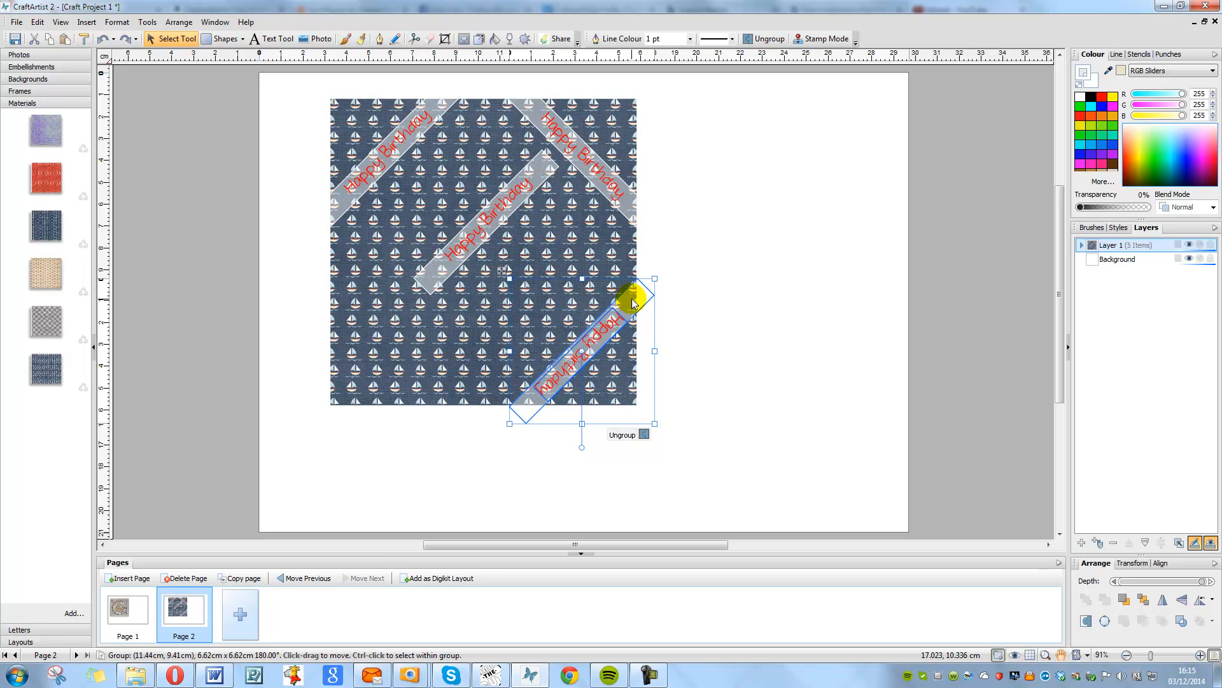
# Rotate the remaining central banner copy 90° left and move it across the sailboat square's lower-left corner
pyautogui.click(538, 160)
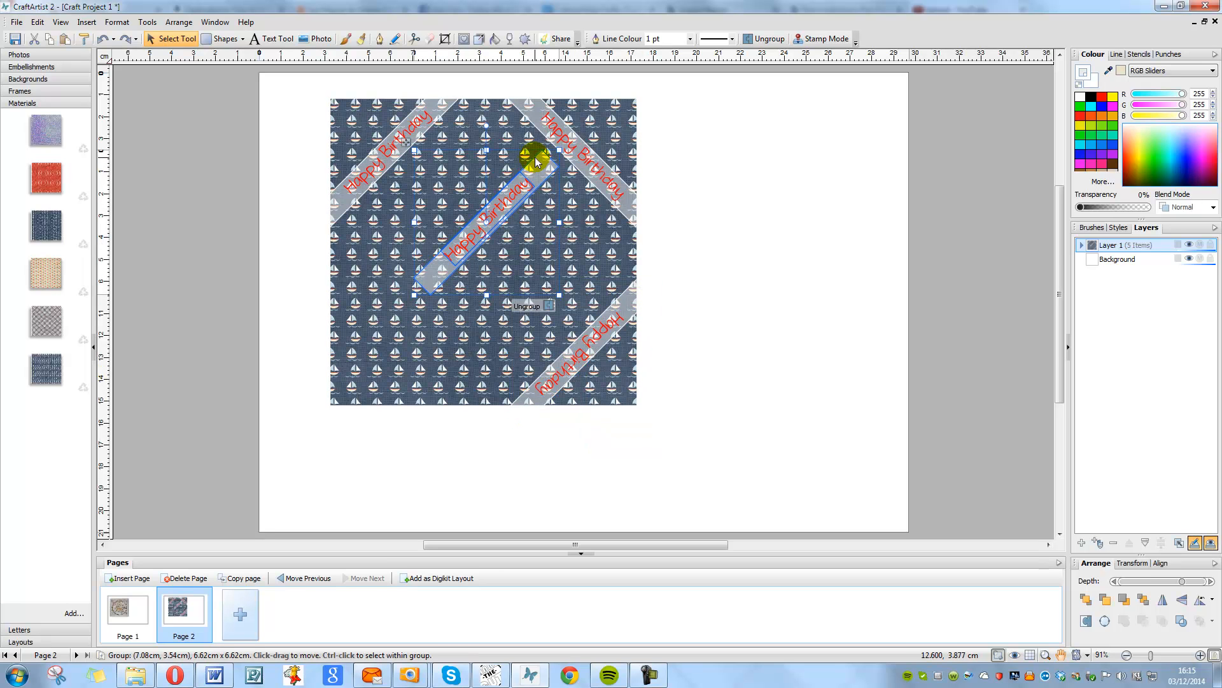
pyautogui.moveTo(538, 159); pyautogui.dragTo(543, 153)
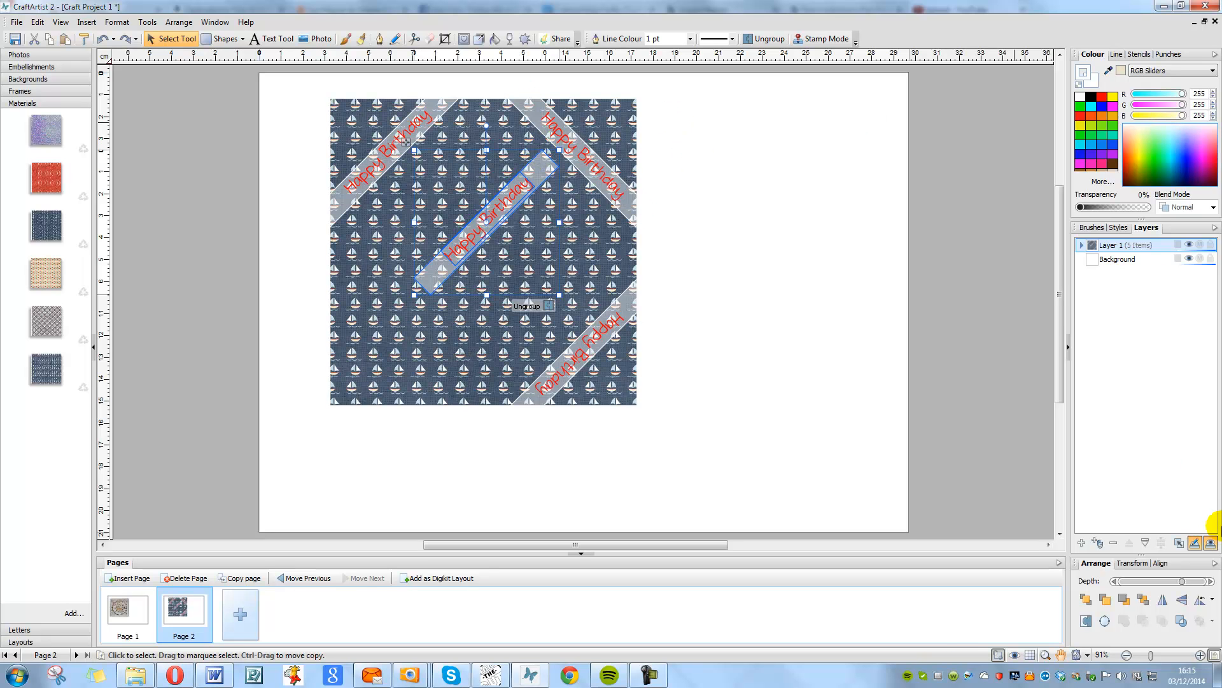
pyautogui.click(1211, 601)
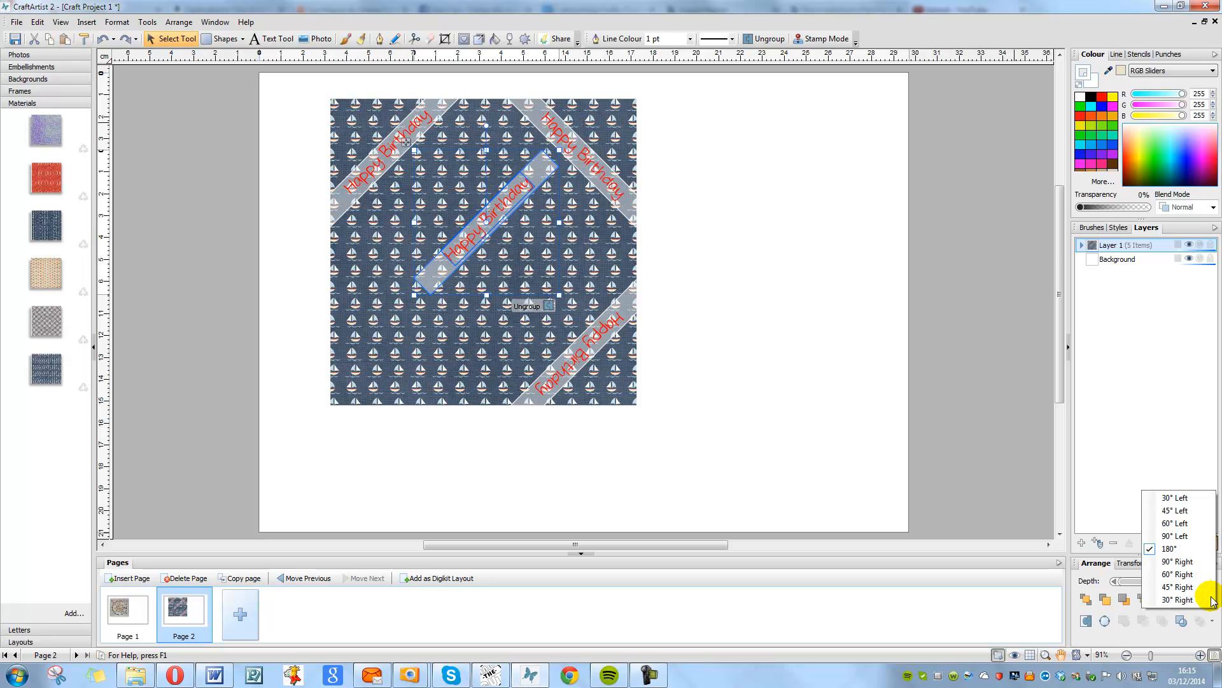
pyautogui.click(1174, 535)
pyautogui.moveTo(540, 273); pyautogui.dragTo(444, 399)
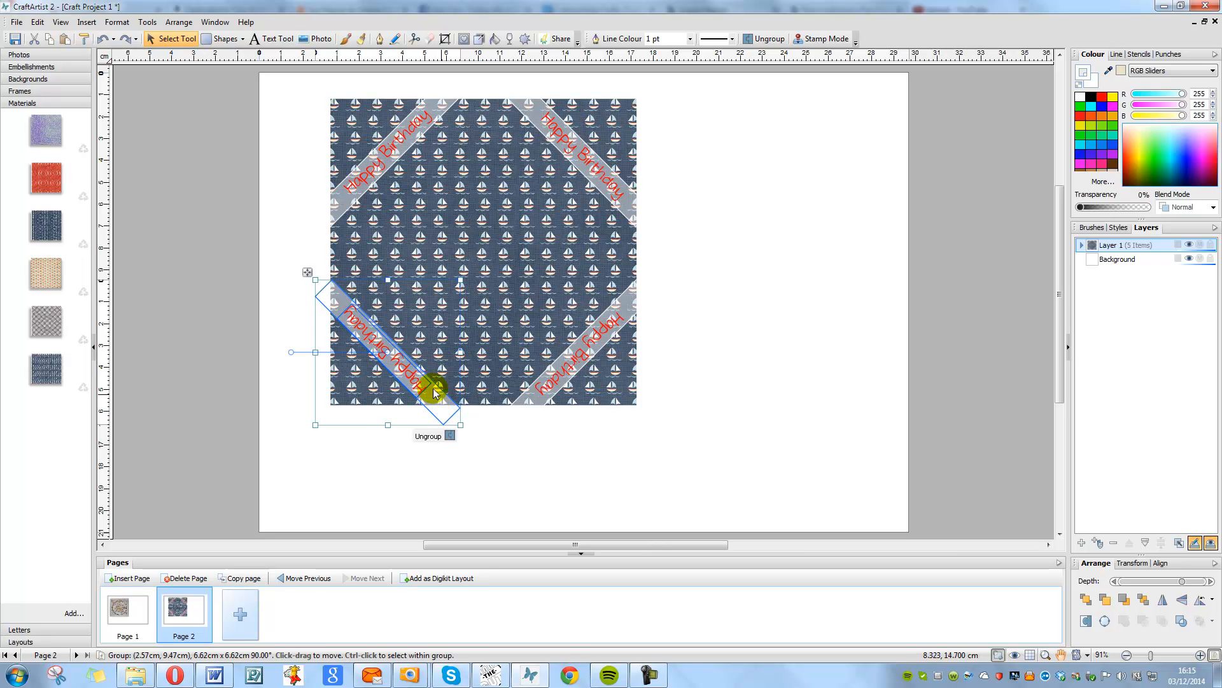
# Nudge the lower-left banner slightly up and to the left to align it with the other corners, and deselect it
pyautogui.press('Up')
pyautogui.press('Up')
pyautogui.press('Up')
pyautogui.press('Up')
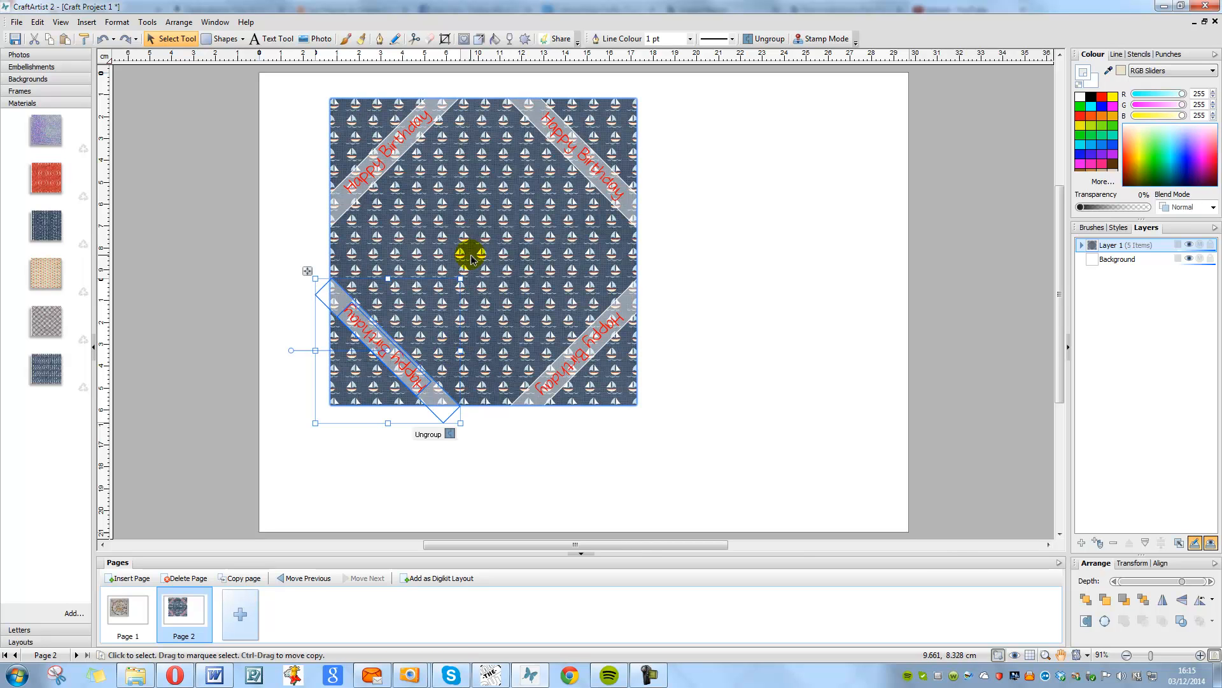
pyautogui.press('Left')
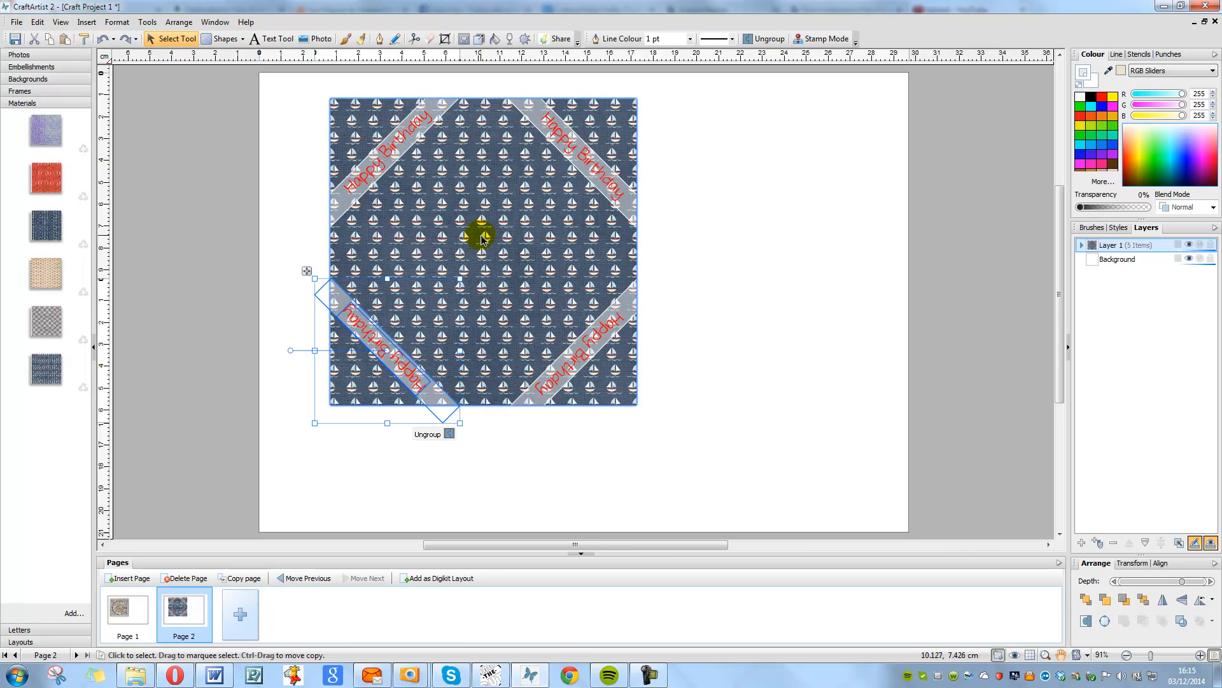
pyautogui.click(749, 169)
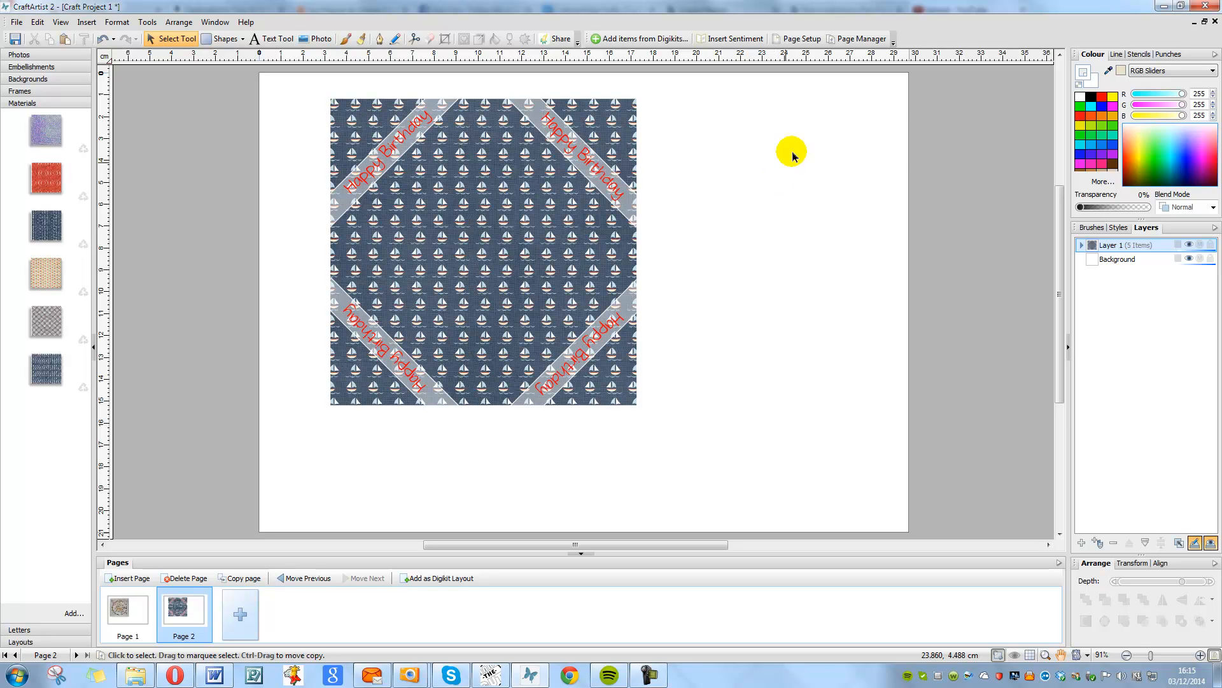
pyautogui.click(648, 674)
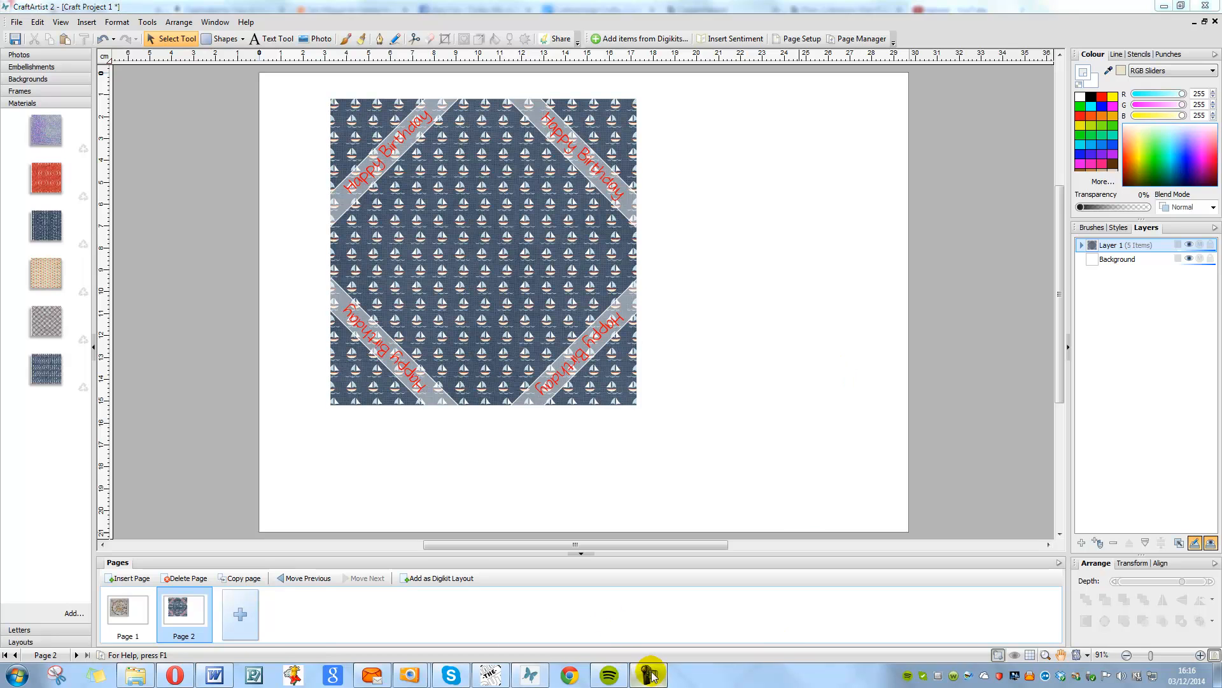